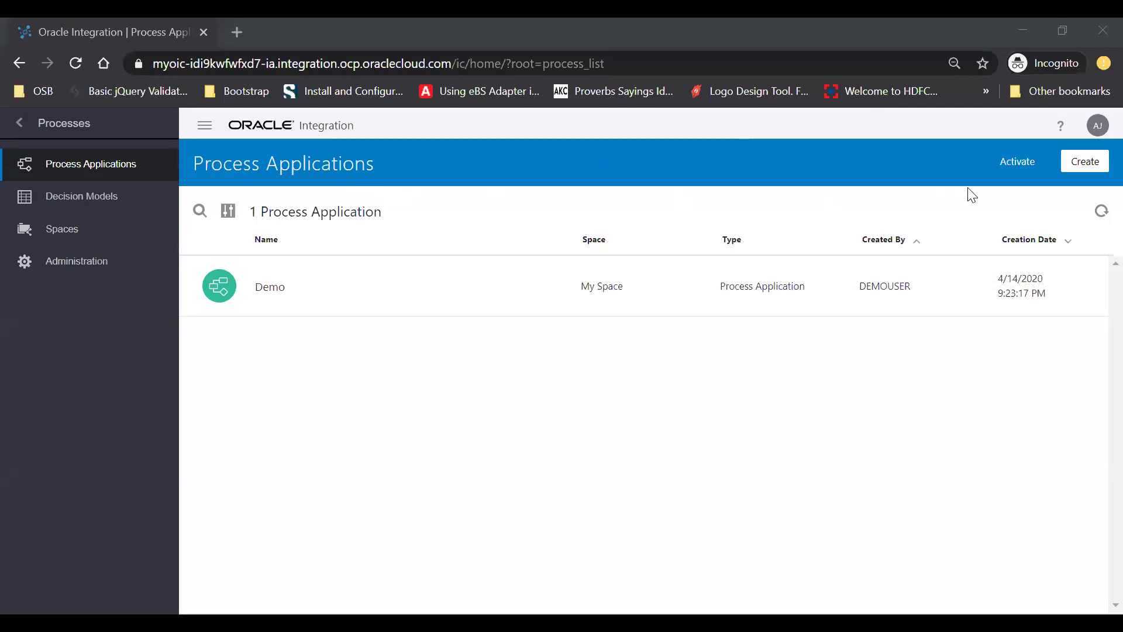
Create a new process application from scratch named FormActionApplication
{"action": "left_click", "coordinate": [1085, 160]}
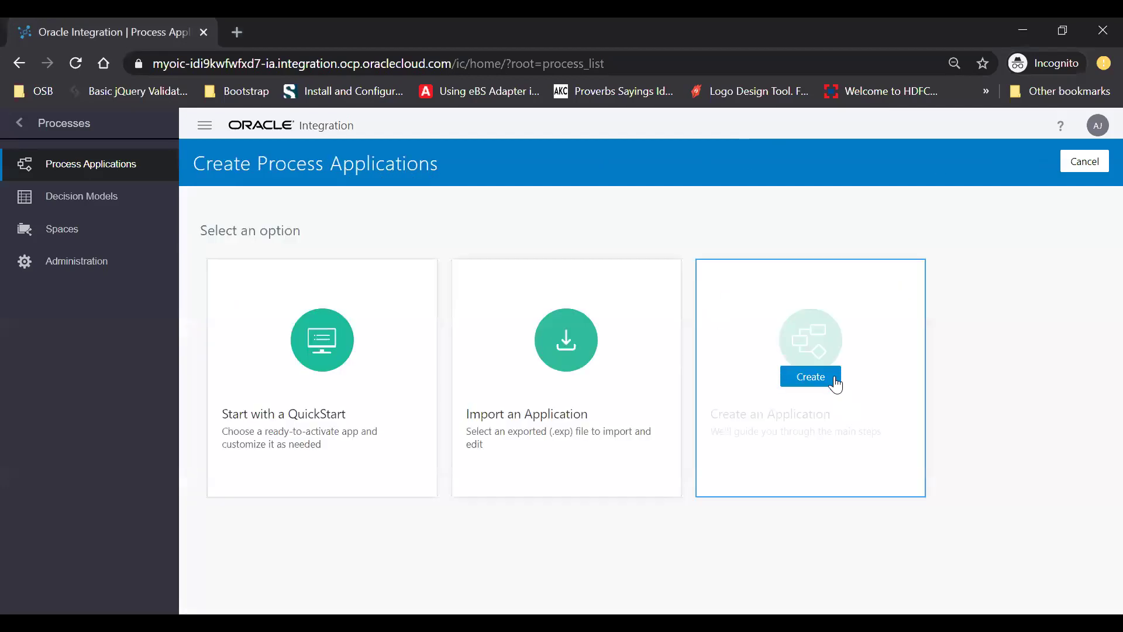
{"action": "left_click", "coordinate": [826, 380]}
{"action": "left_click", "coordinate": [585, 283]}
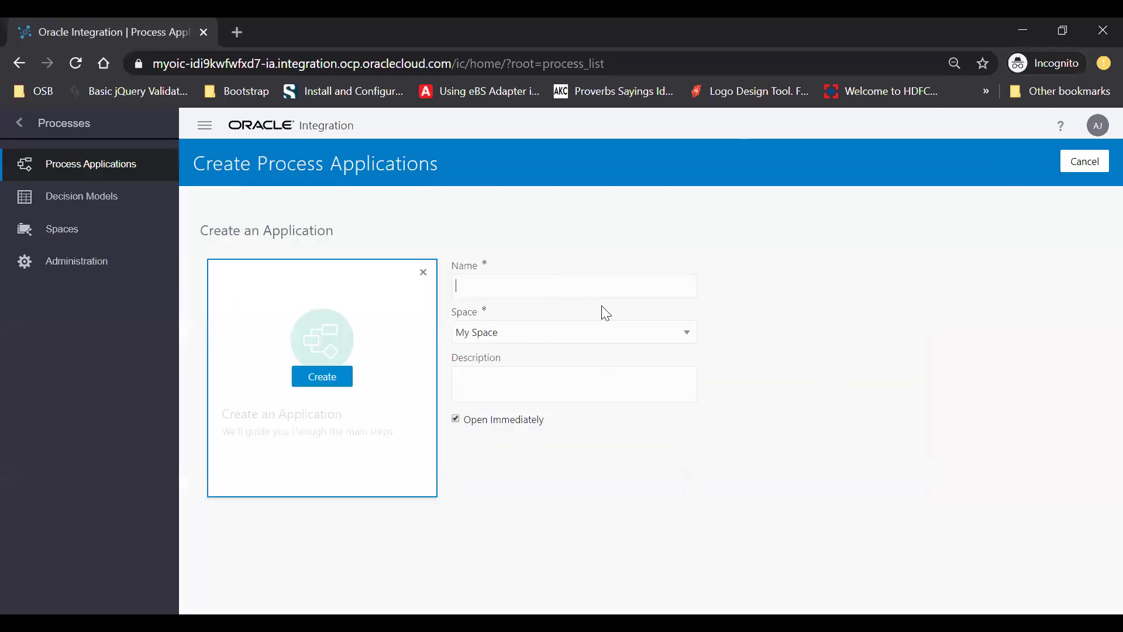
{"action": "type", "text": "Application1For"}
{"action": "key", "text": "ctrl+a"}
{"action": "type", "text": "FormActionAp"}
{"action": "left_click", "coordinate": [313, 381]}
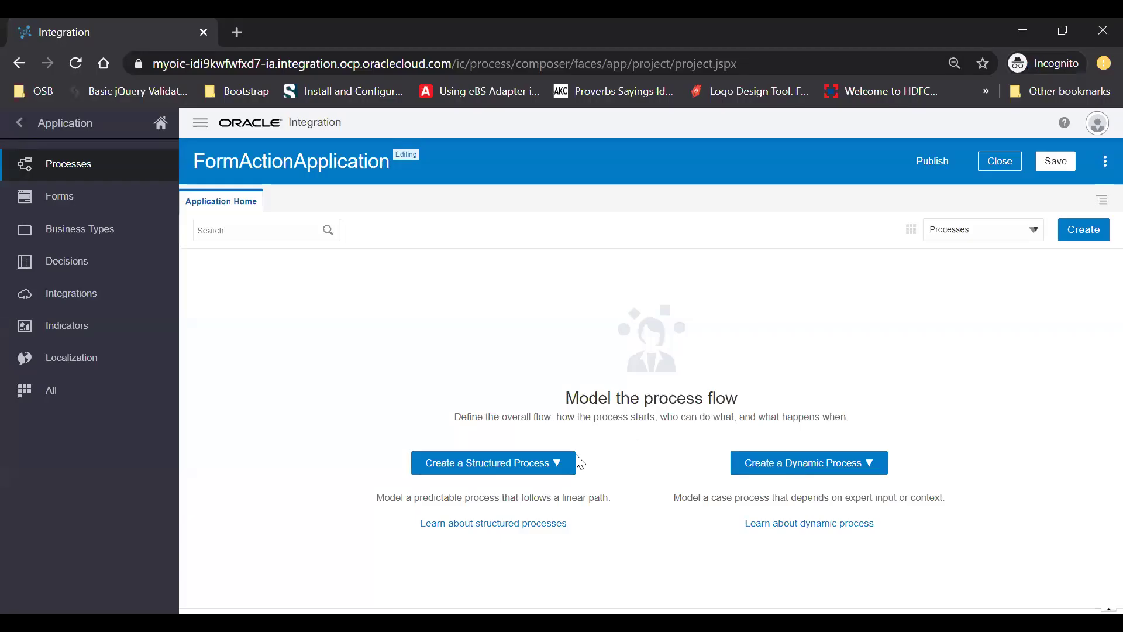
Add a structured process started with a form, keeping the default name Process and the Form pattern
{"action": "left_click", "coordinate": [541, 467]}
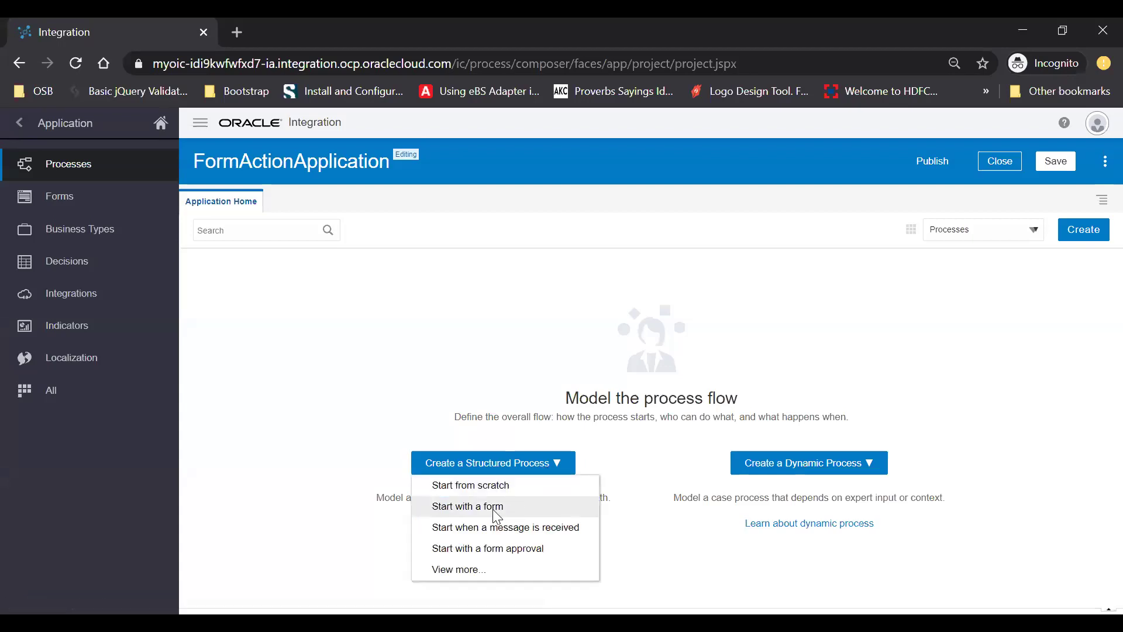
{"action": "left_click", "coordinate": [502, 507]}
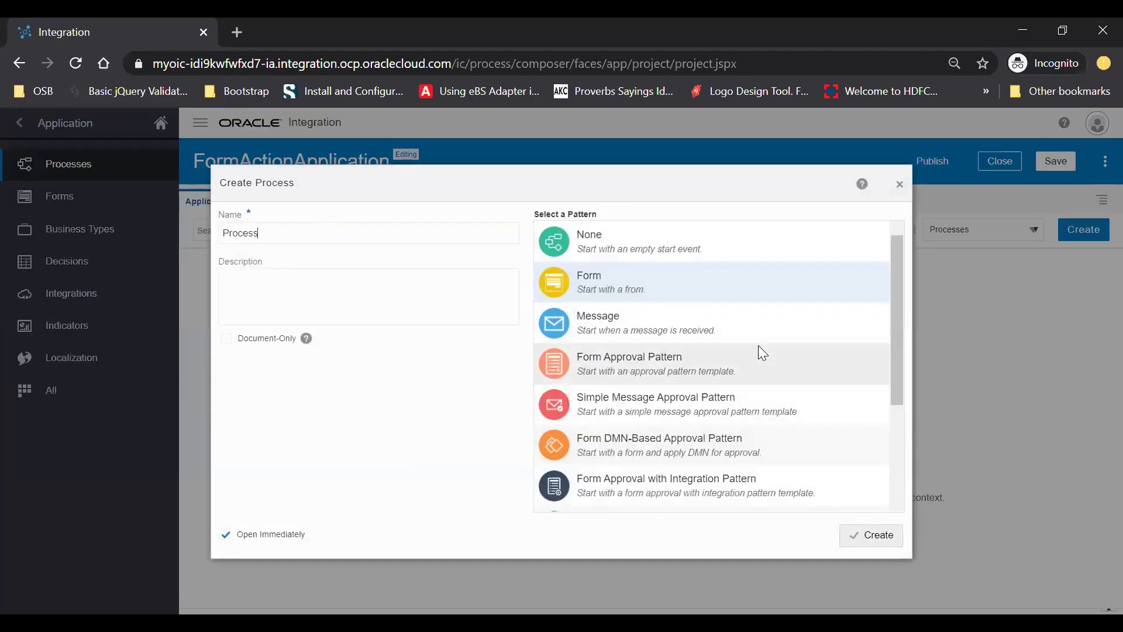
{"action": "double_click", "coordinate": [276, 235]}
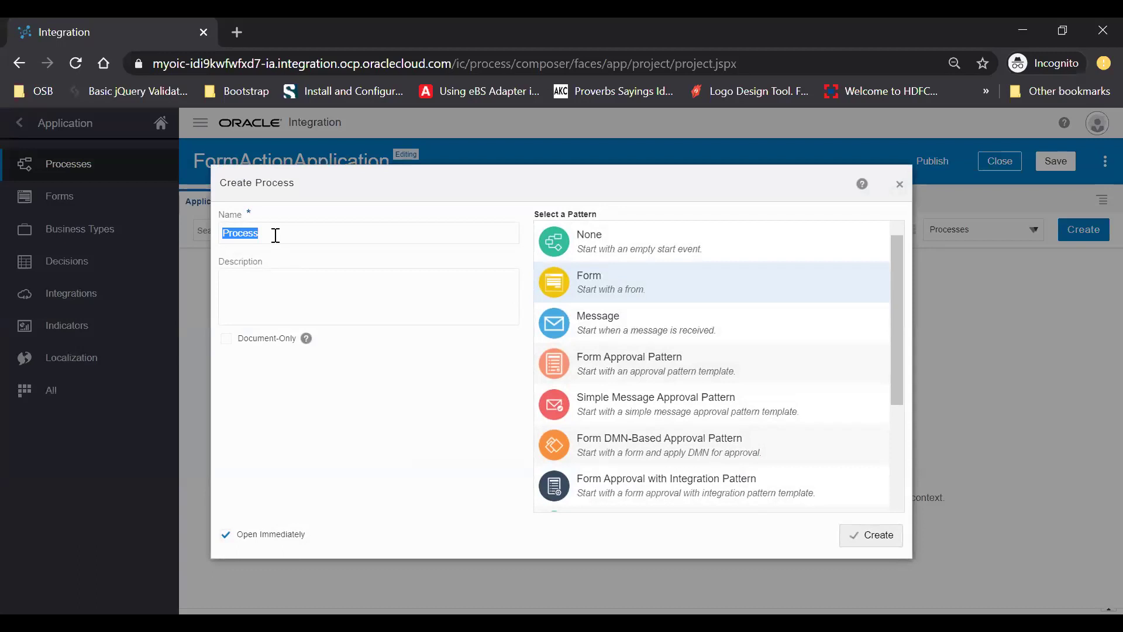
{"action": "left_click", "coordinate": [312, 233]}
{"action": "left_click", "coordinate": [872, 535]}
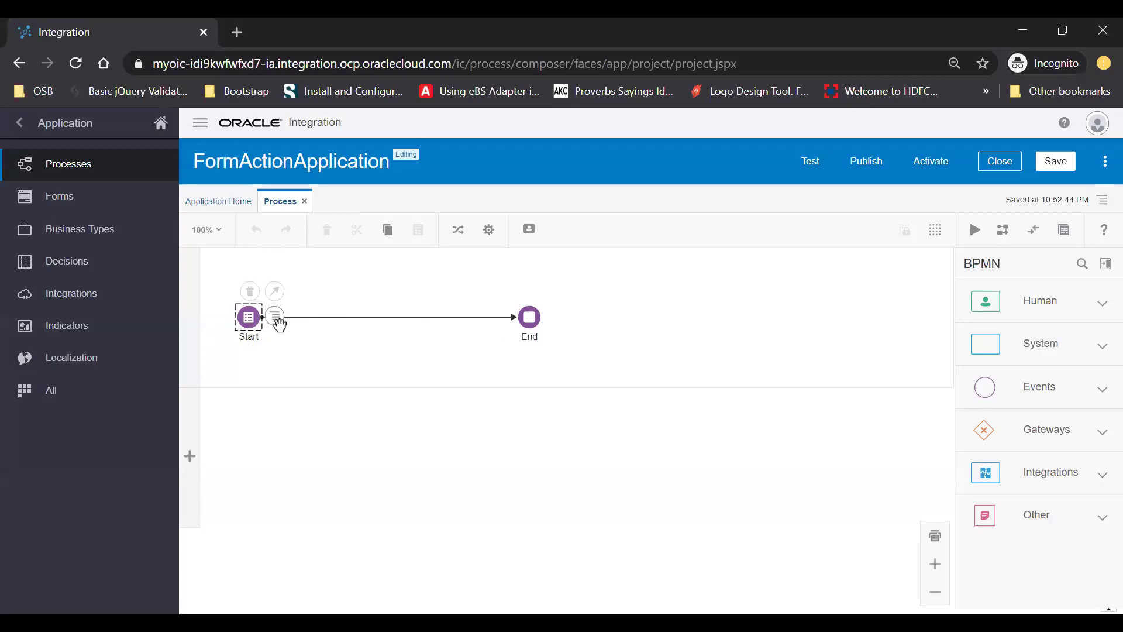
From the Start event's properties, create a web form named WebForm set to open immediately
{"action": "left_click", "coordinate": [248, 318]}
{"action": "left_click", "coordinate": [275, 316]}
{"action": "left_click", "coordinate": [310, 337]}
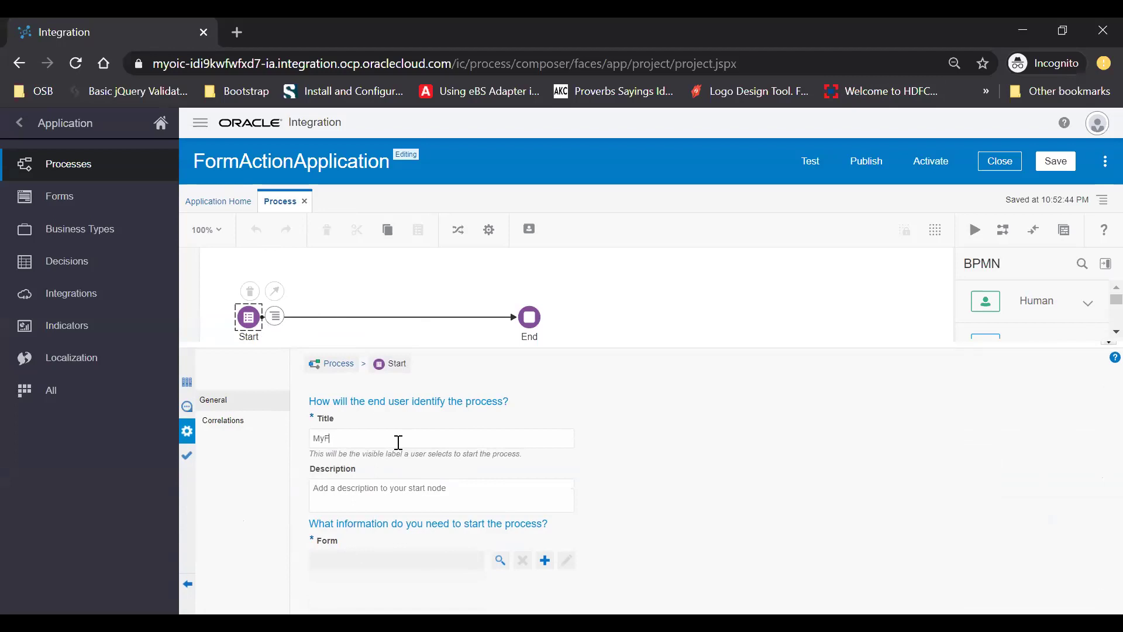
{"action": "left_click", "coordinate": [545, 560]}
{"action": "left_click", "coordinate": [544, 559]}
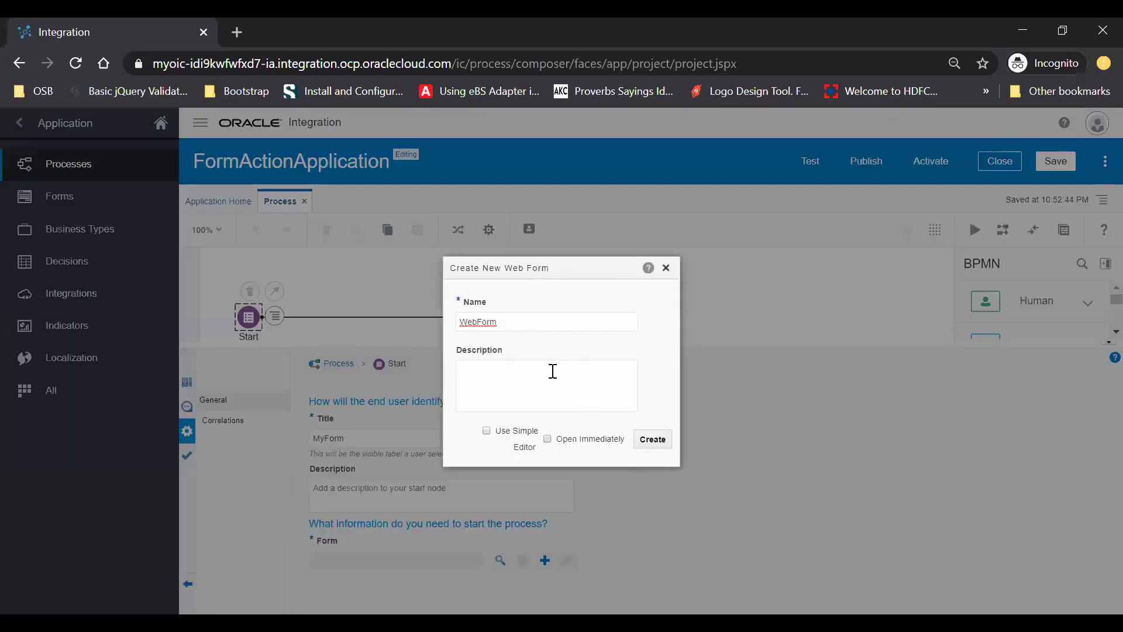
{"action": "left_click", "coordinate": [547, 439]}
{"action": "left_click", "coordinate": [656, 441]}
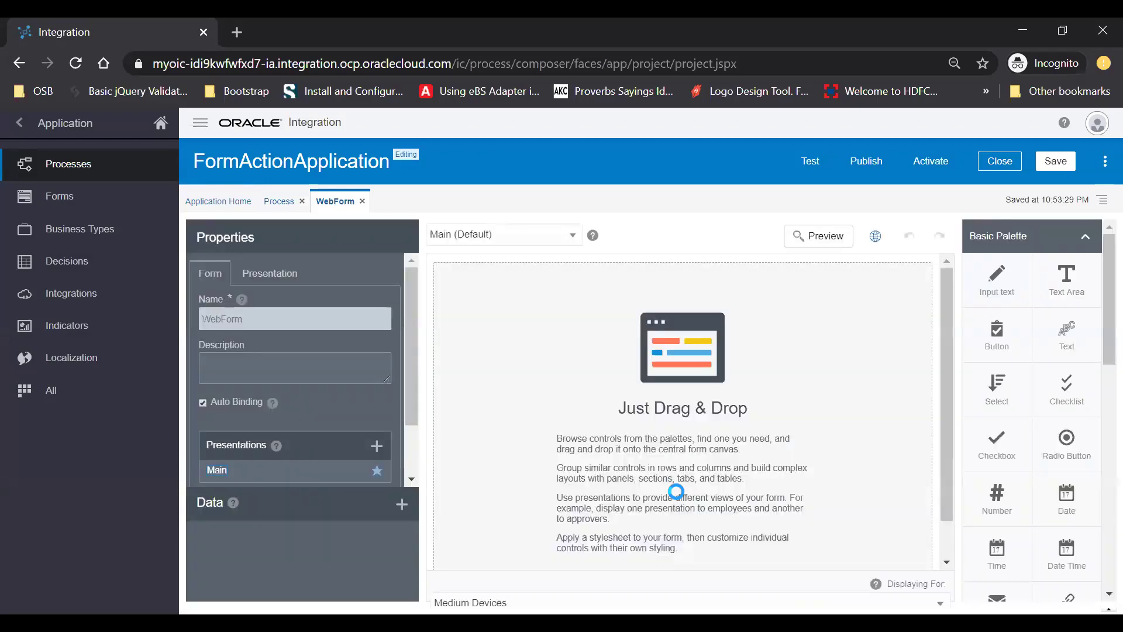
Drag two Input Text fields and two side-by-side Date fields onto the WebForm canvas
{"action": "left_click_drag", "start_coordinate": [994, 275], "coordinate": [489, 313]}
{"action": "left_click_drag", "start_coordinate": [997, 286], "coordinate": [536, 397]}
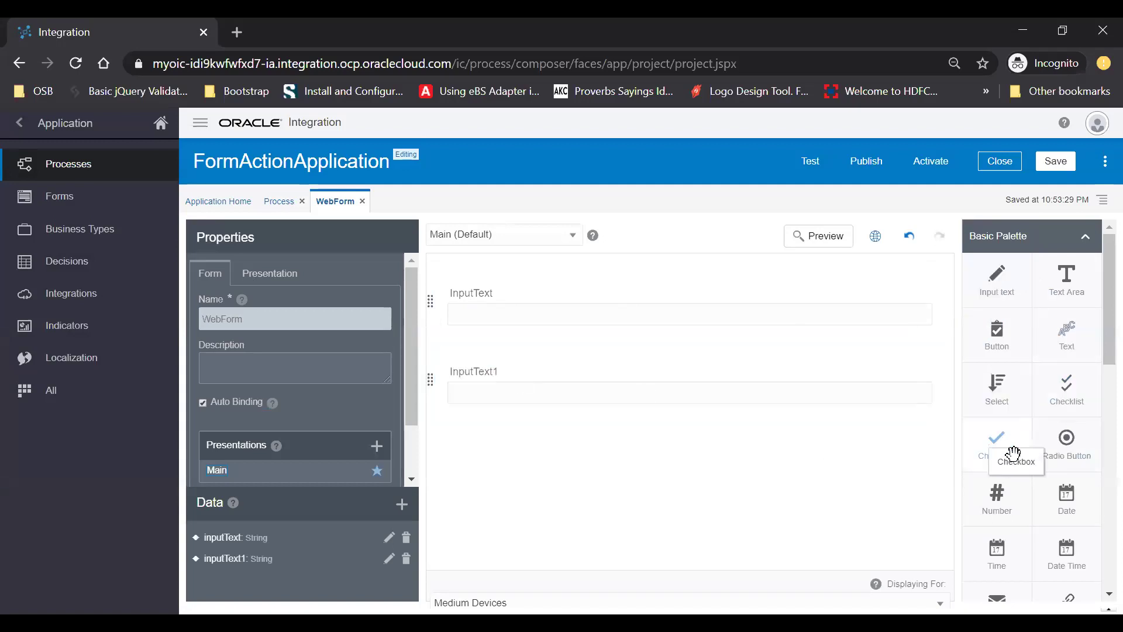
{"action": "left_click_drag", "start_coordinate": [1067, 497], "coordinate": [481, 462]}
{"action": "left_click_drag", "start_coordinate": [1086, 481], "coordinate": [930, 465]}
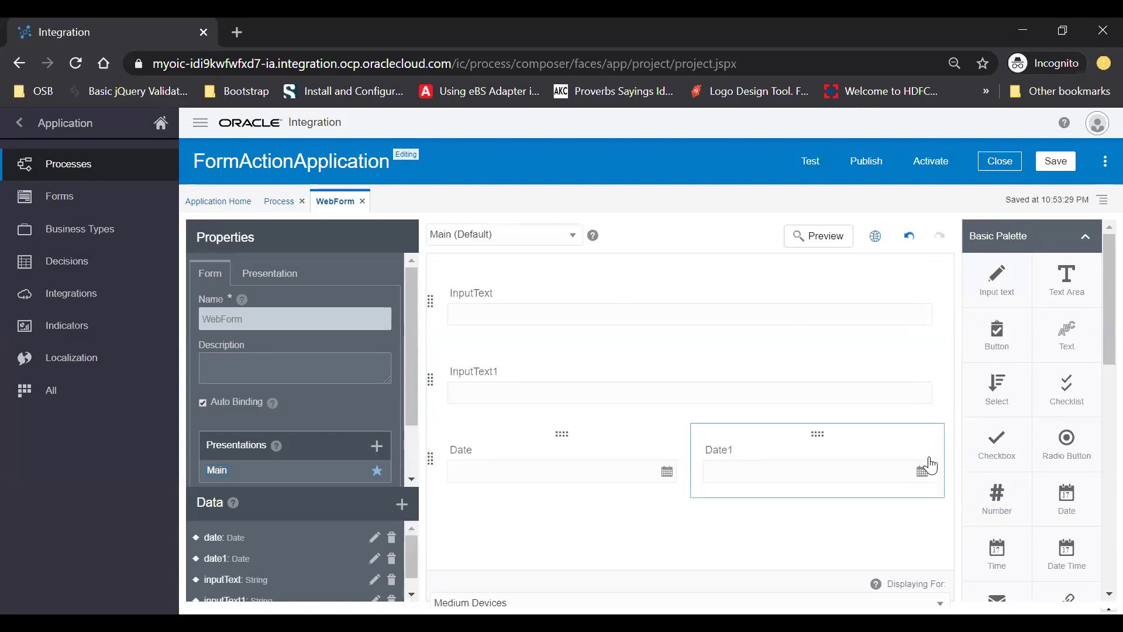
Set the two text fields' name and label to Name and Email
{"action": "left_click", "coordinate": [486, 295]}
{"action": "double_click", "coordinate": [258, 319]}
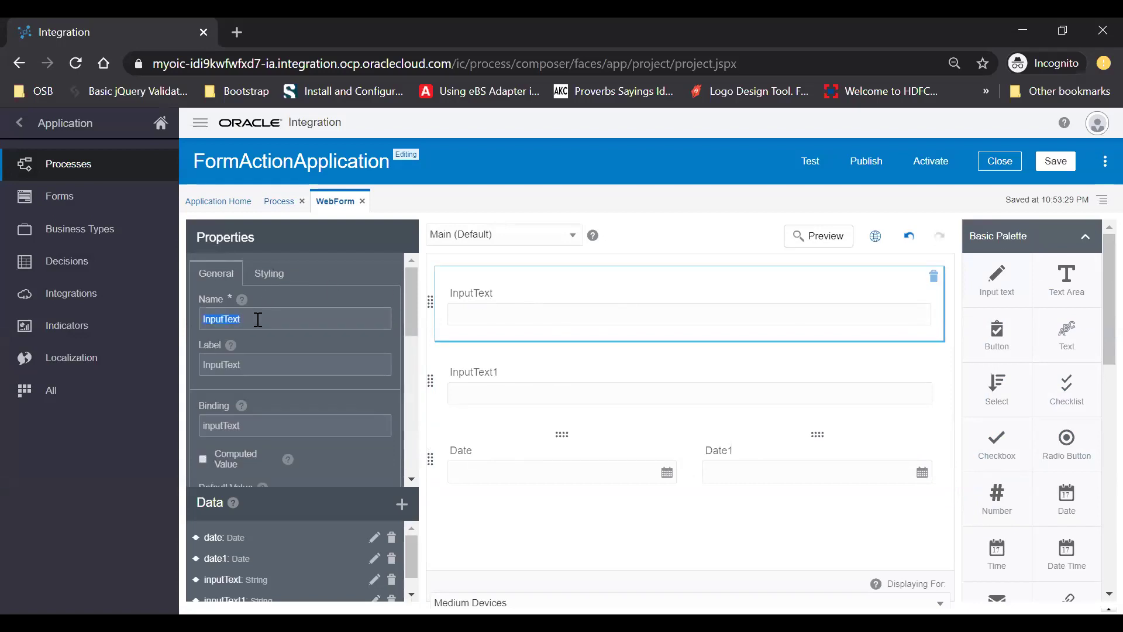
{"action": "type", "text": "Name"}
{"action": "key", "text": "Tab"}
{"action": "key", "text": "Tab"}
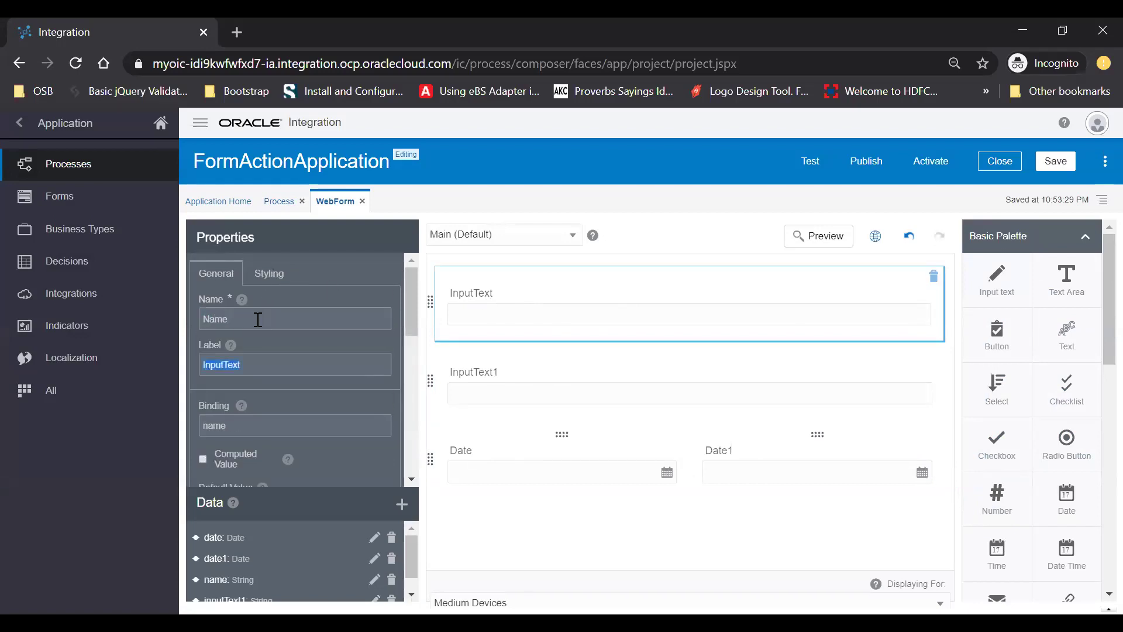
{"action": "type", "text": "Name"}
{"action": "key", "text": "Tab"}
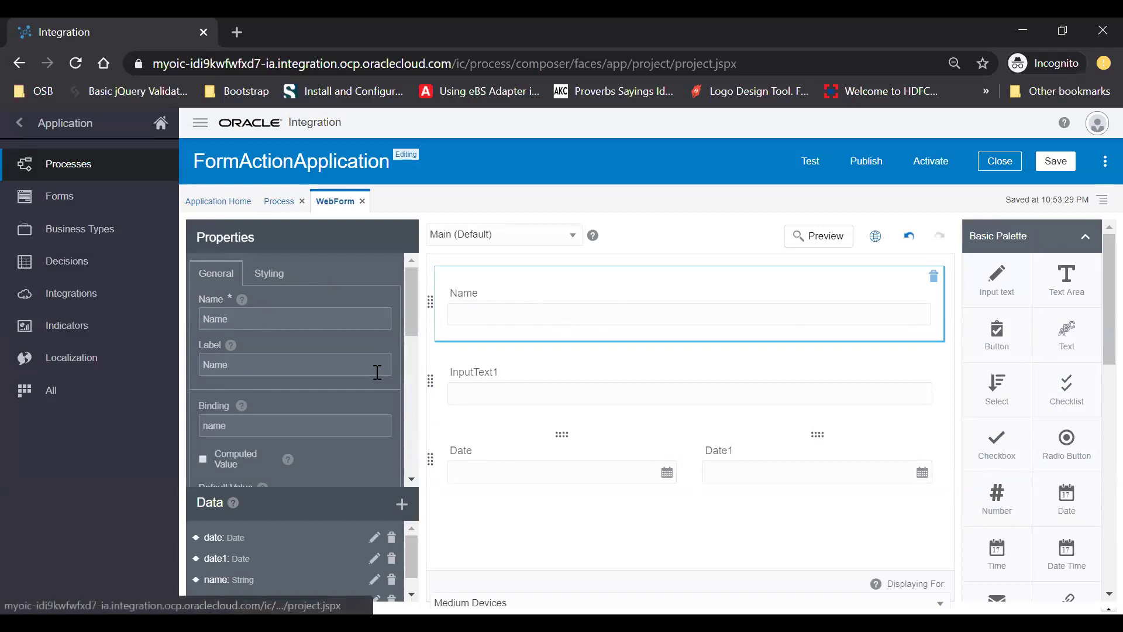
{"action": "left_click", "coordinate": [515, 380]}
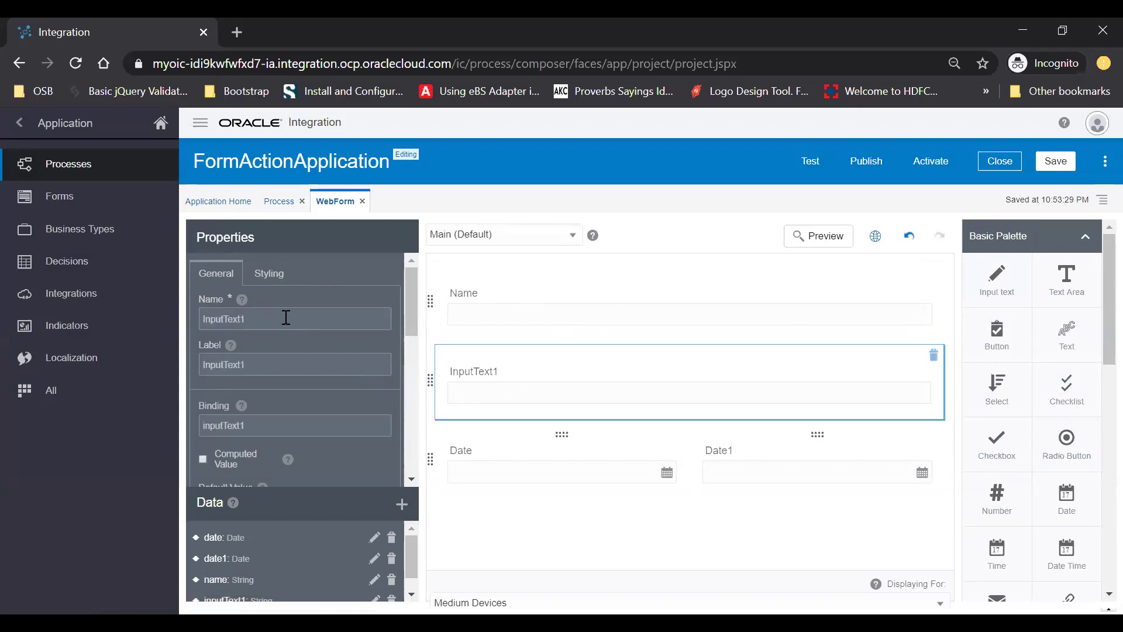
{"action": "type", "text": "m"}
{"action": "type", "text": "Em"}
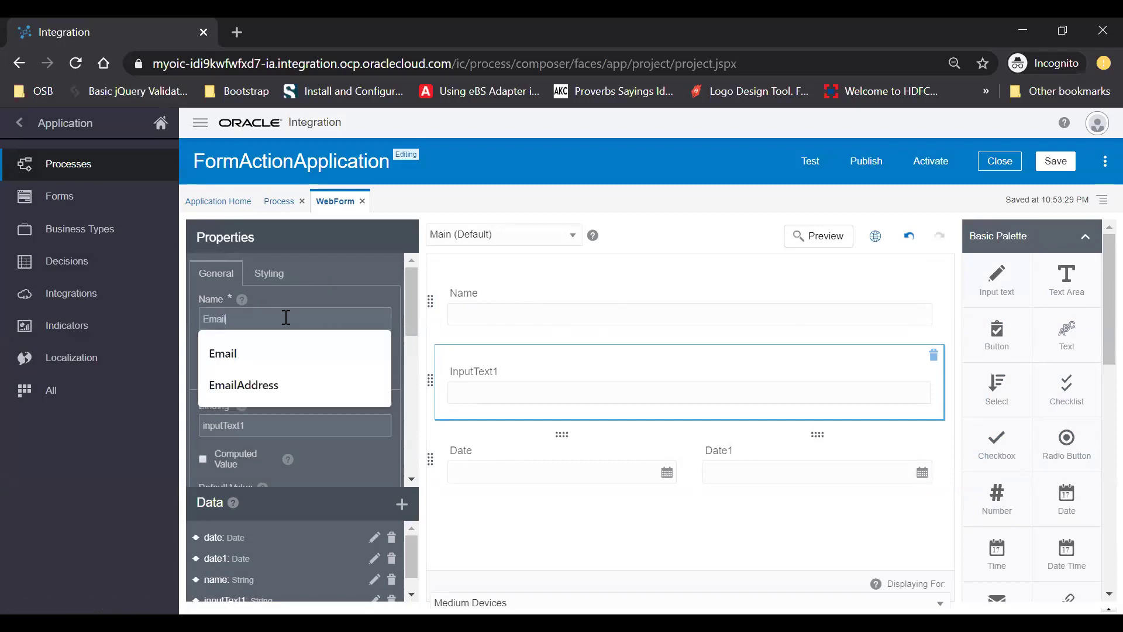
{"action": "key", "text": "Escape"}
{"action": "key", "text": "Tab"}
{"action": "type", "text": "Ema"}
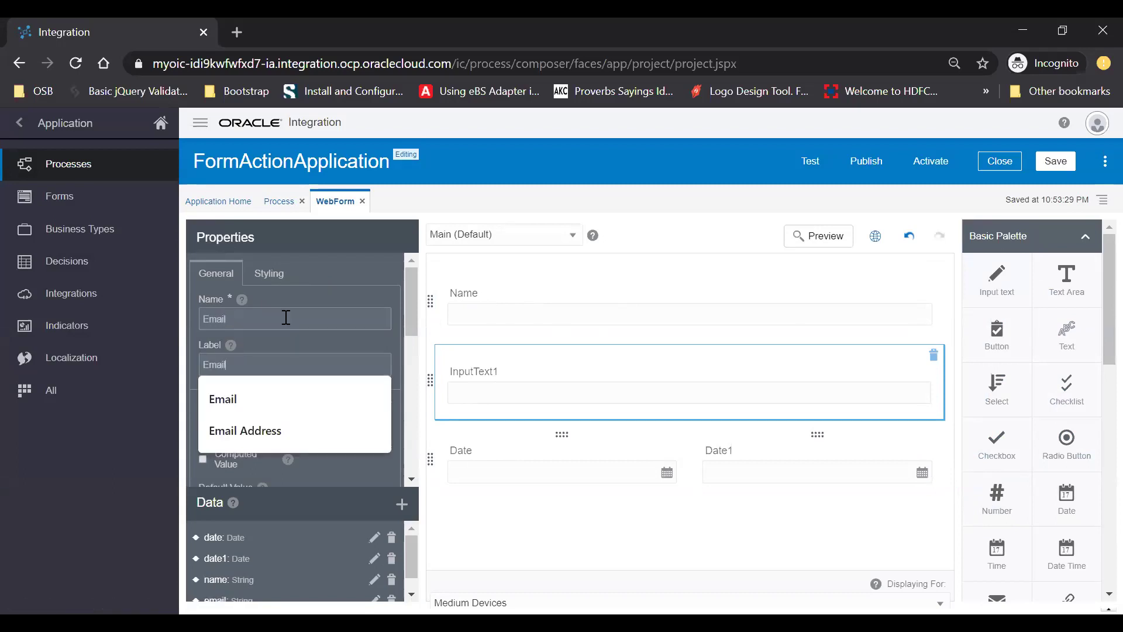
Set the two date fields' name and label to From and To
{"action": "left_click", "coordinate": [483, 451]}
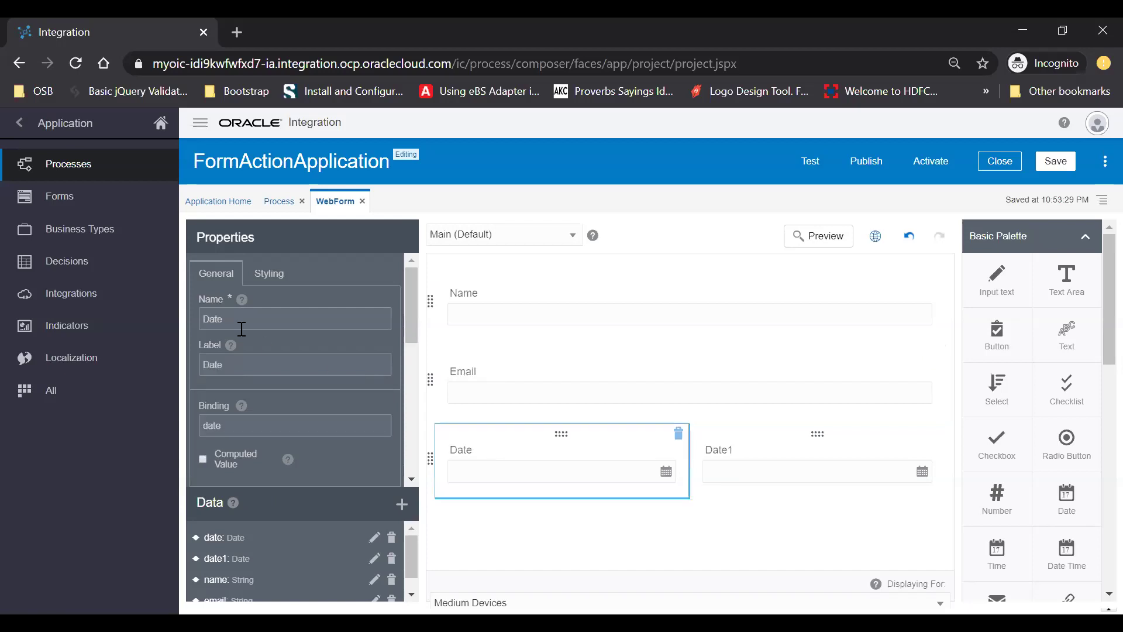
{"action": "left_click", "coordinate": [262, 318]}
{"action": "type", "text": "From"}
{"action": "key", "text": "Tab"}
{"action": "type", "text": "From"}
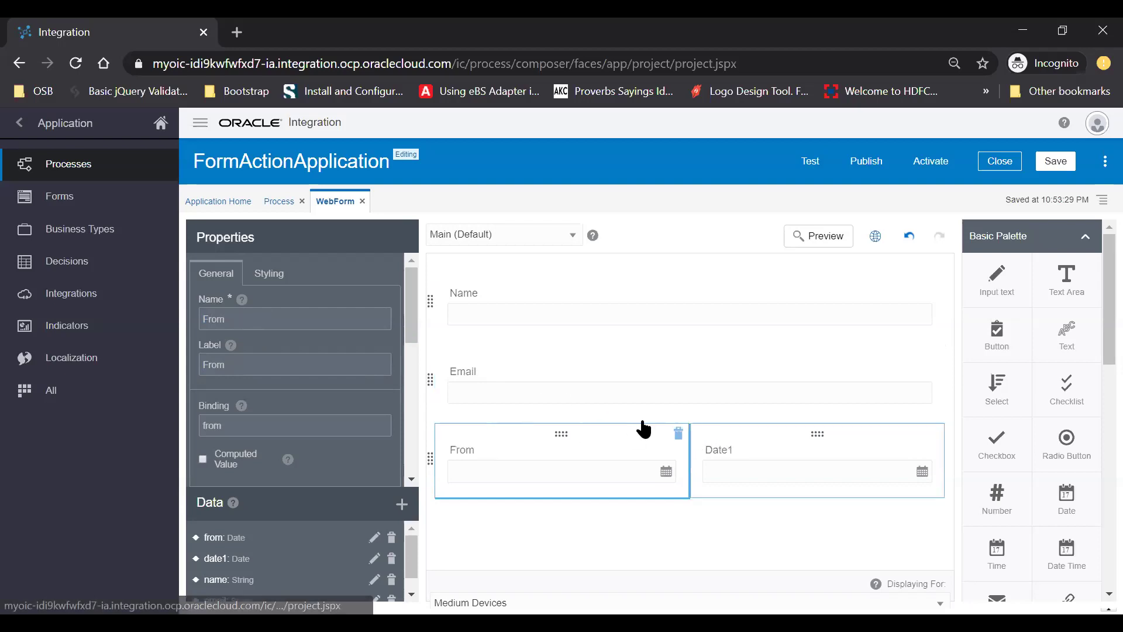
{"action": "left_click", "coordinate": [731, 447]}
{"action": "type", "text": "To"}
{"action": "key", "text": "Tab"}
{"action": "type", "text": "To"}
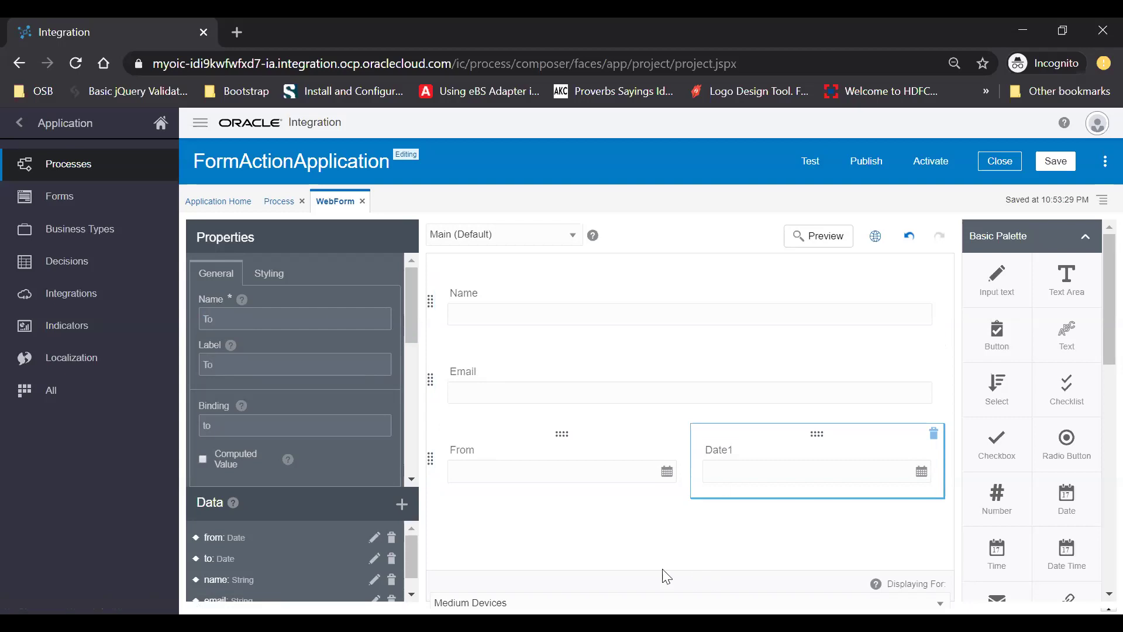
{"action": "left_click", "coordinate": [622, 556]}
Add a Text Area below the dates with name and label Reason
{"action": "left_click_drag", "start_coordinate": [1065, 275], "coordinate": [607, 537]}
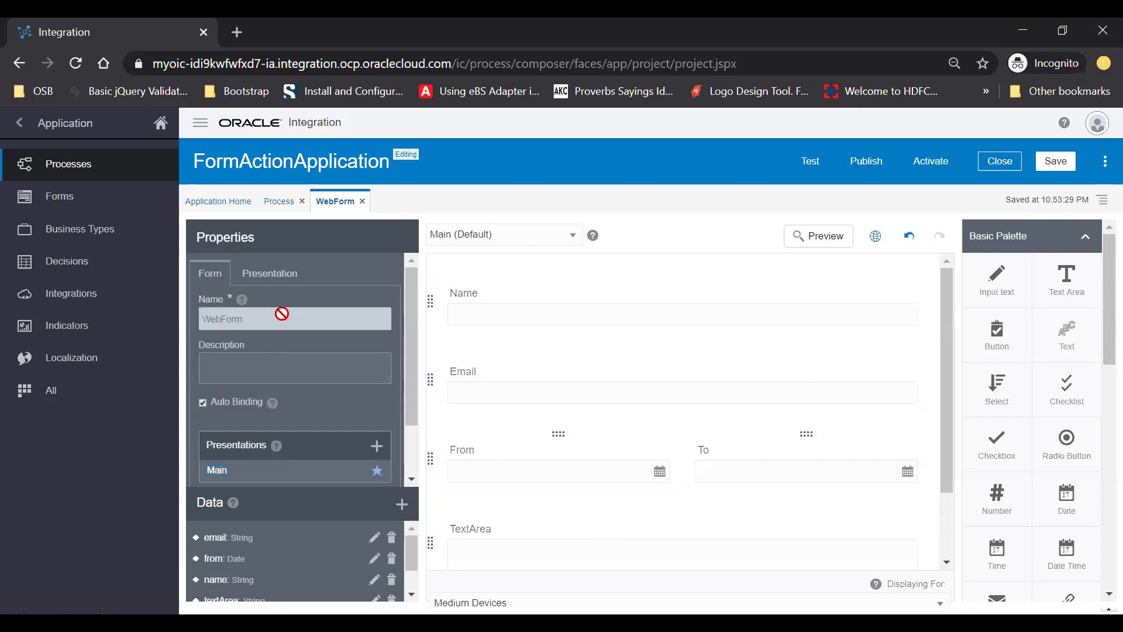
{"action": "left_click", "coordinate": [510, 525]}
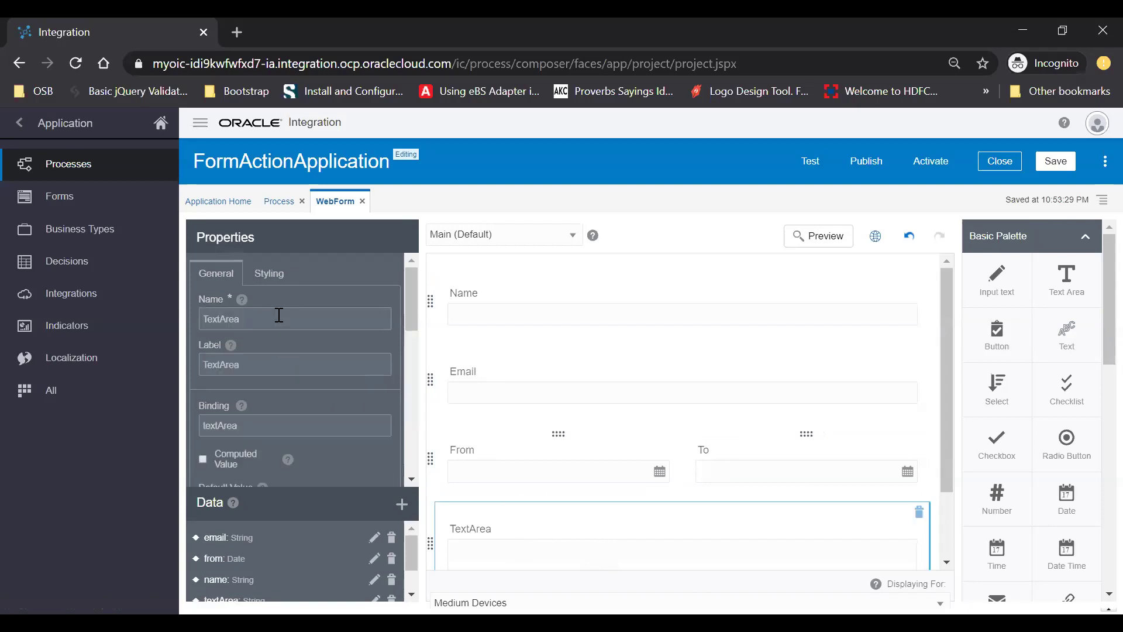
{"action": "type", "text": "Reason"}
{"action": "key", "text": "Tab"}
{"action": "type", "text": "Reason"}
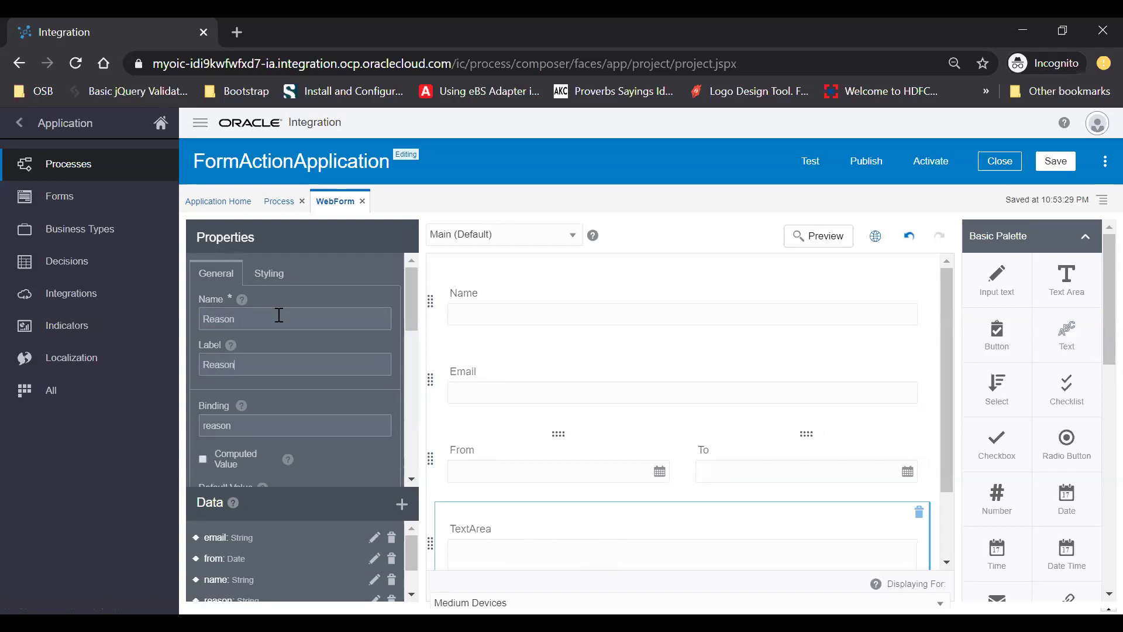
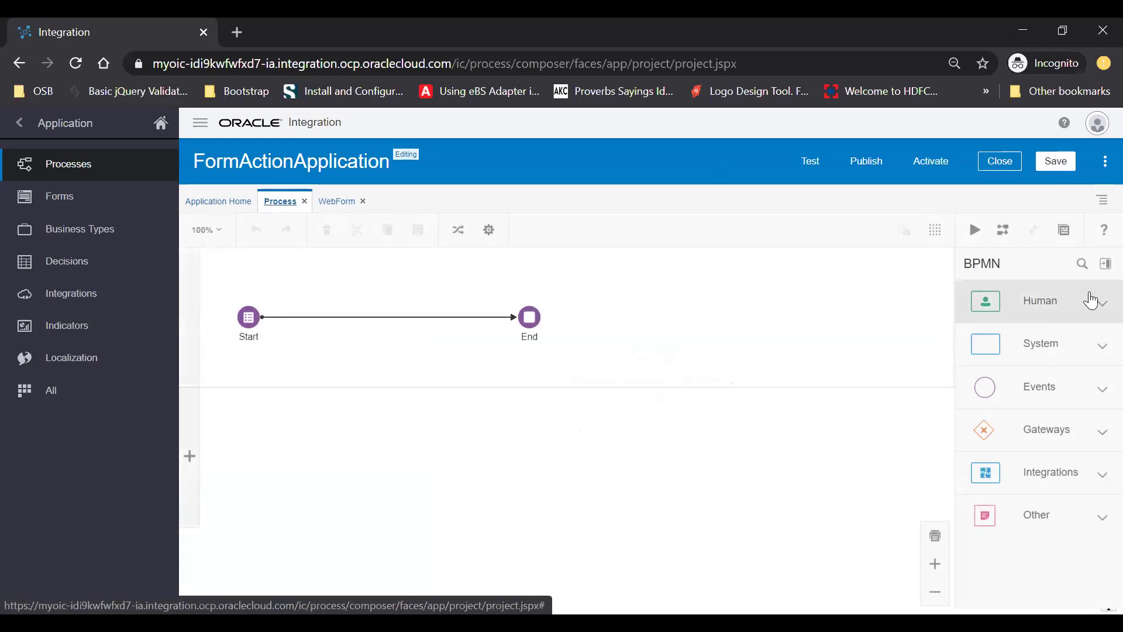
Drop an Approve user task onto the Start–End line and show its properties
{"action": "left_click", "coordinate": [1074, 303]}
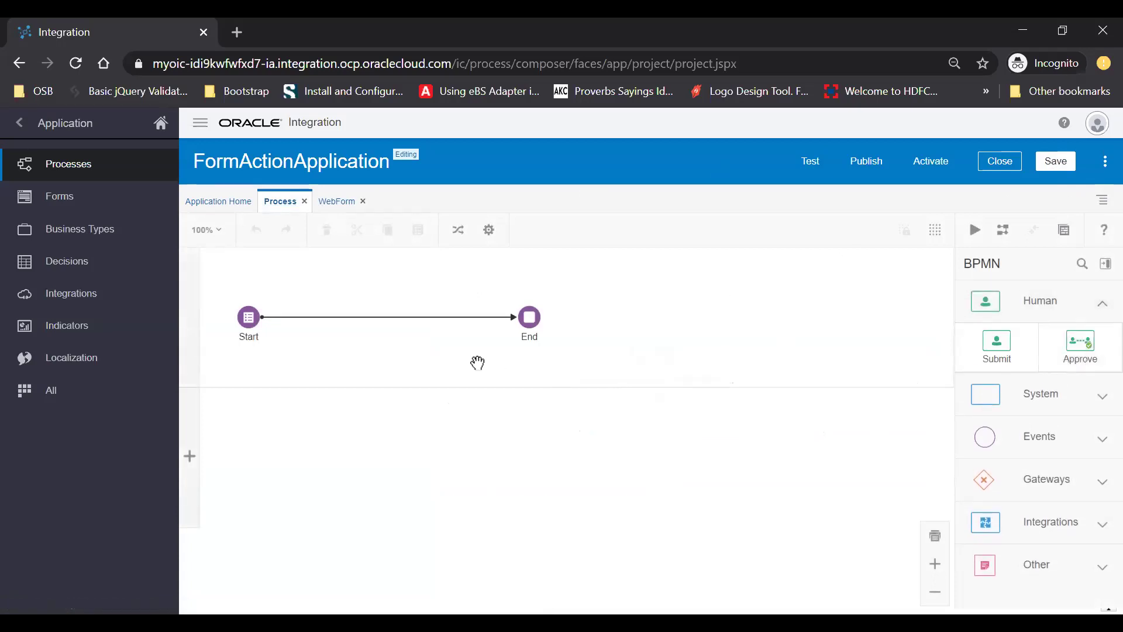
{"action": "left_click_drag", "start_coordinate": [1079, 351], "coordinate": [383, 323]}
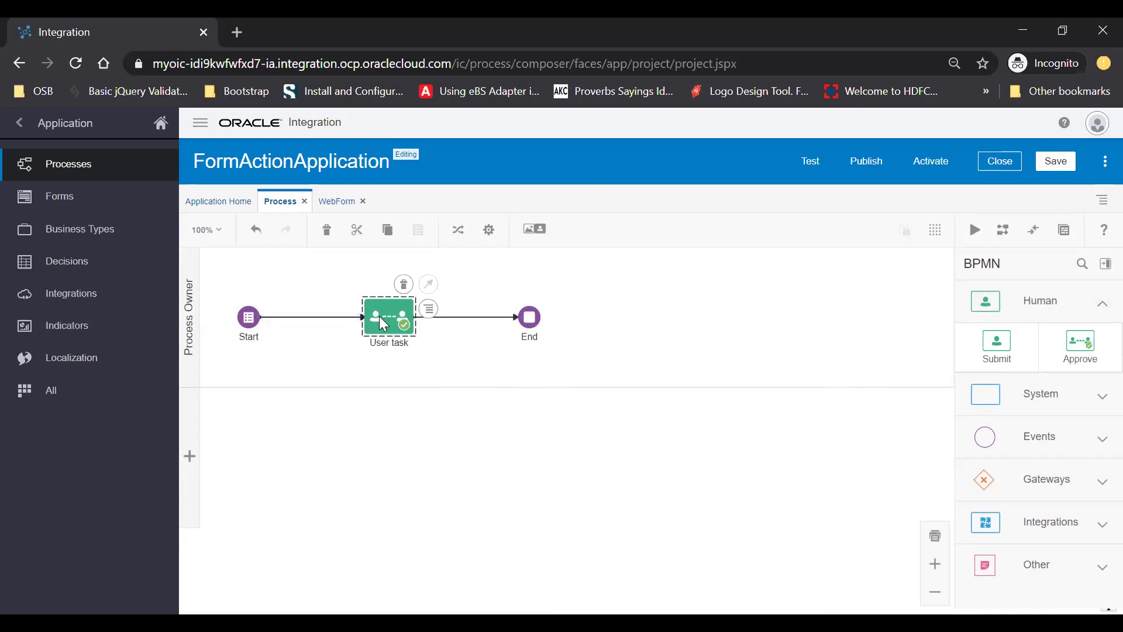
{"action": "left_click", "coordinate": [430, 310]}
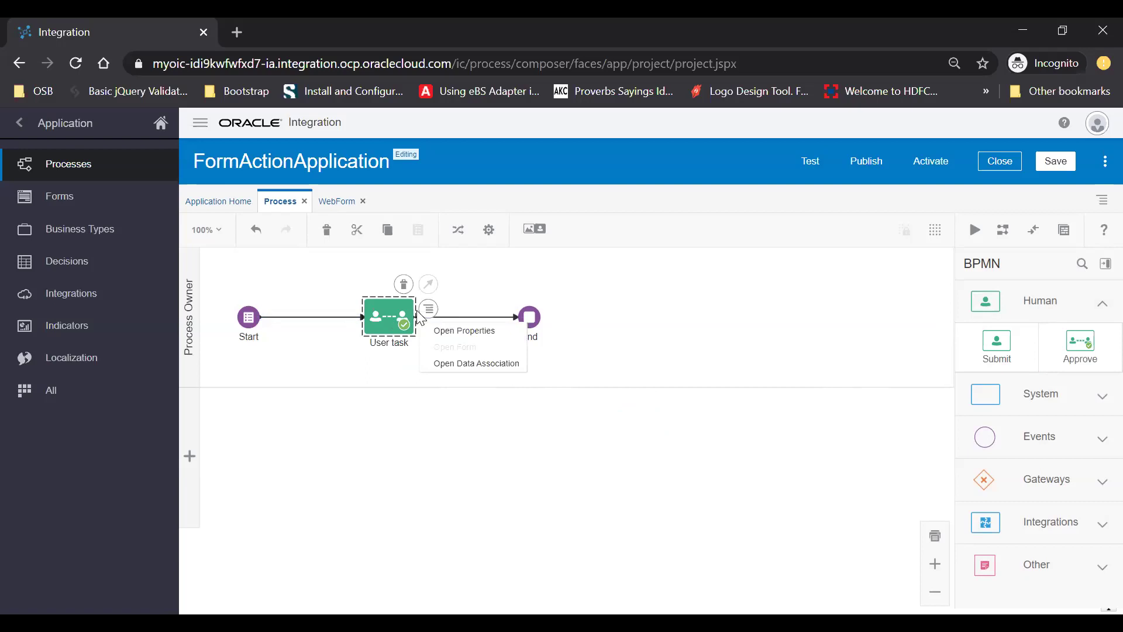
{"action": "left_click", "coordinate": [455, 331]}
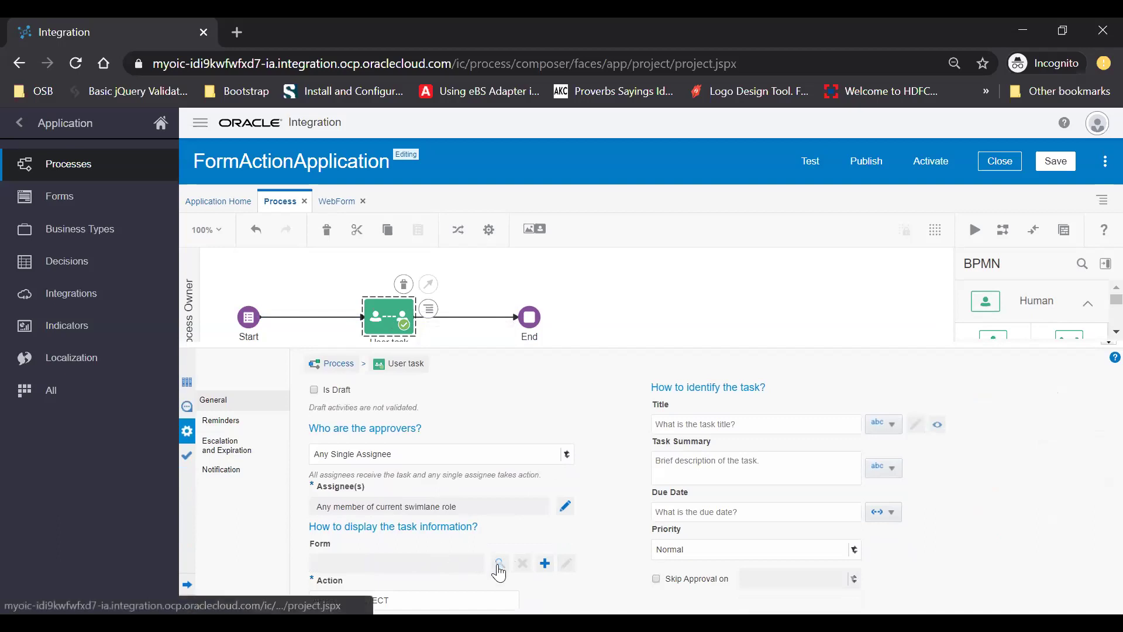
Attach the WebForm form to the Approve task and set its priority to High
{"action": "left_click", "coordinate": [502, 565]}
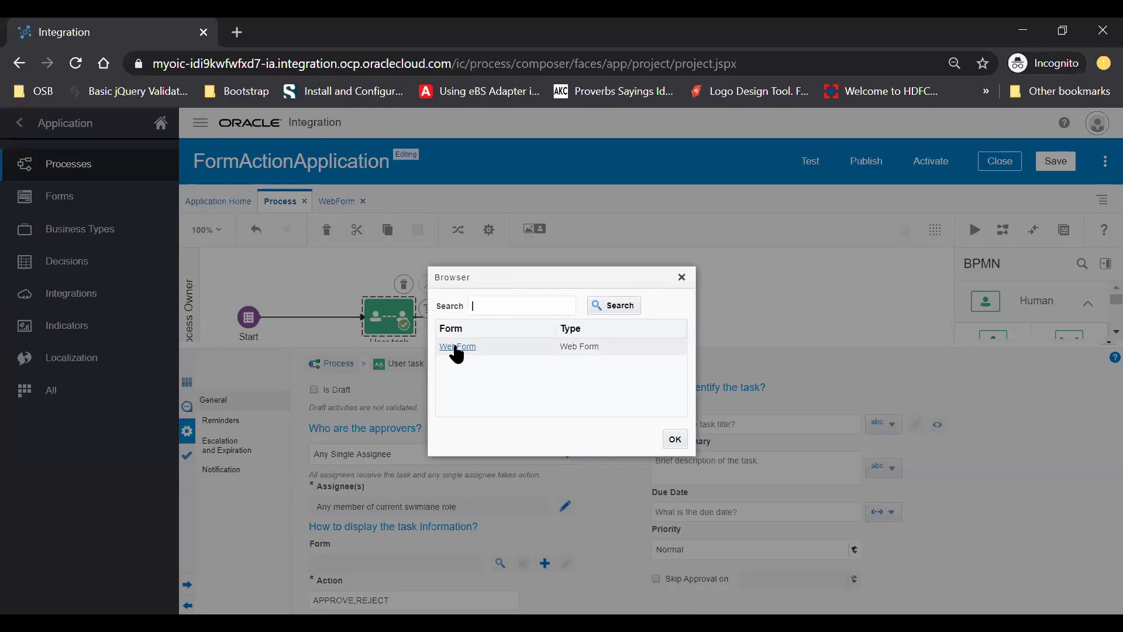
{"action": "left_click", "coordinate": [456, 346]}
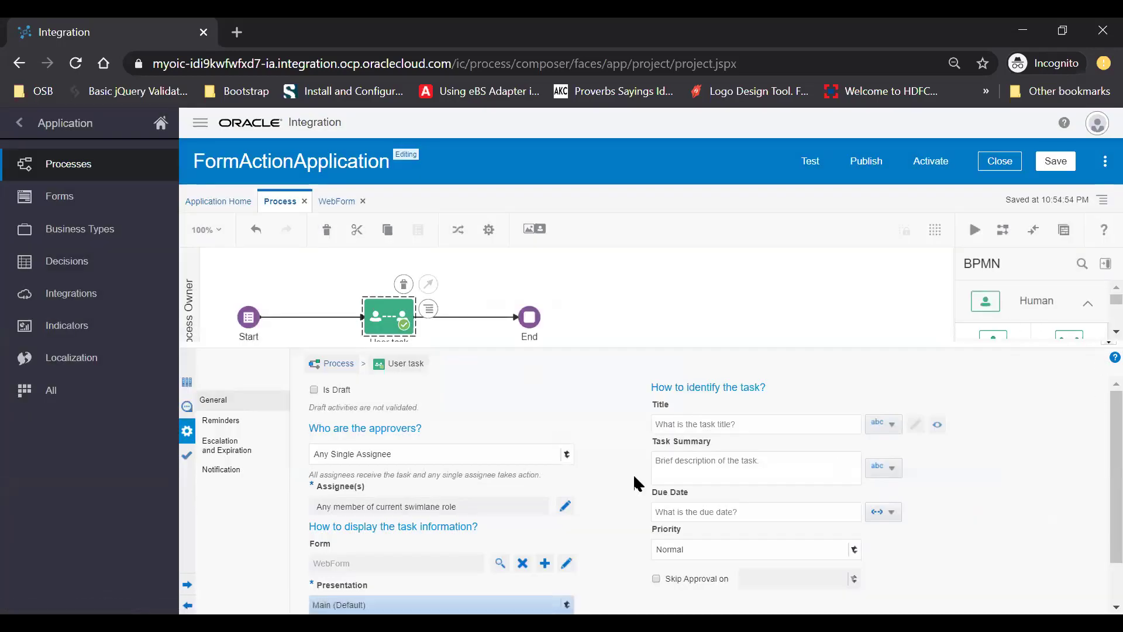
{"action": "left_click", "coordinate": [695, 552]}
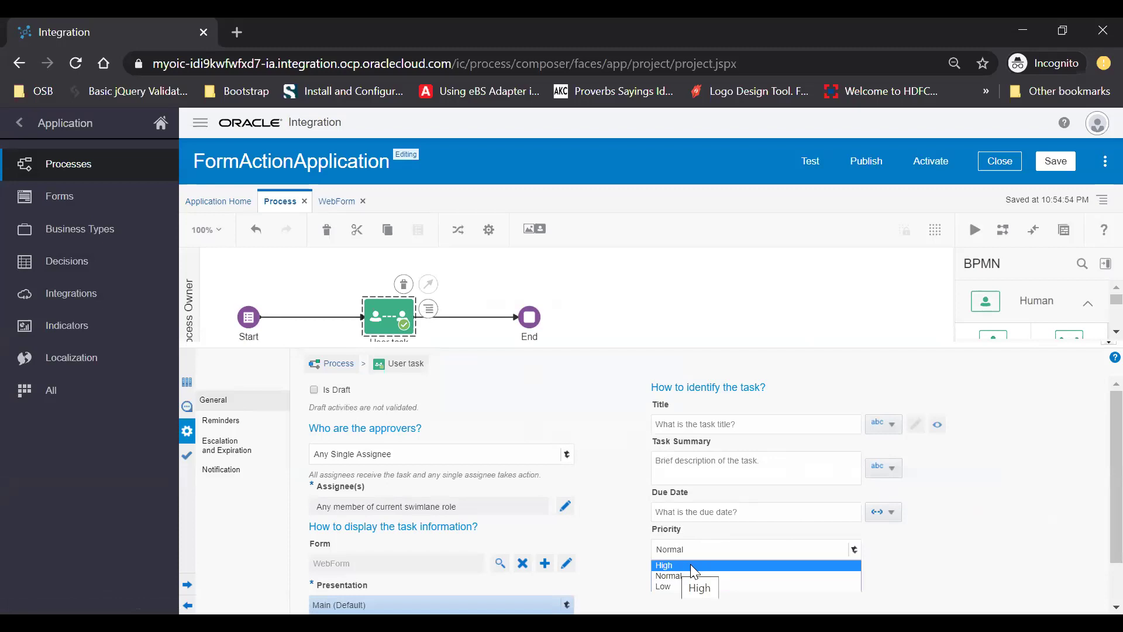
{"action": "left_click", "coordinate": [693, 570]}
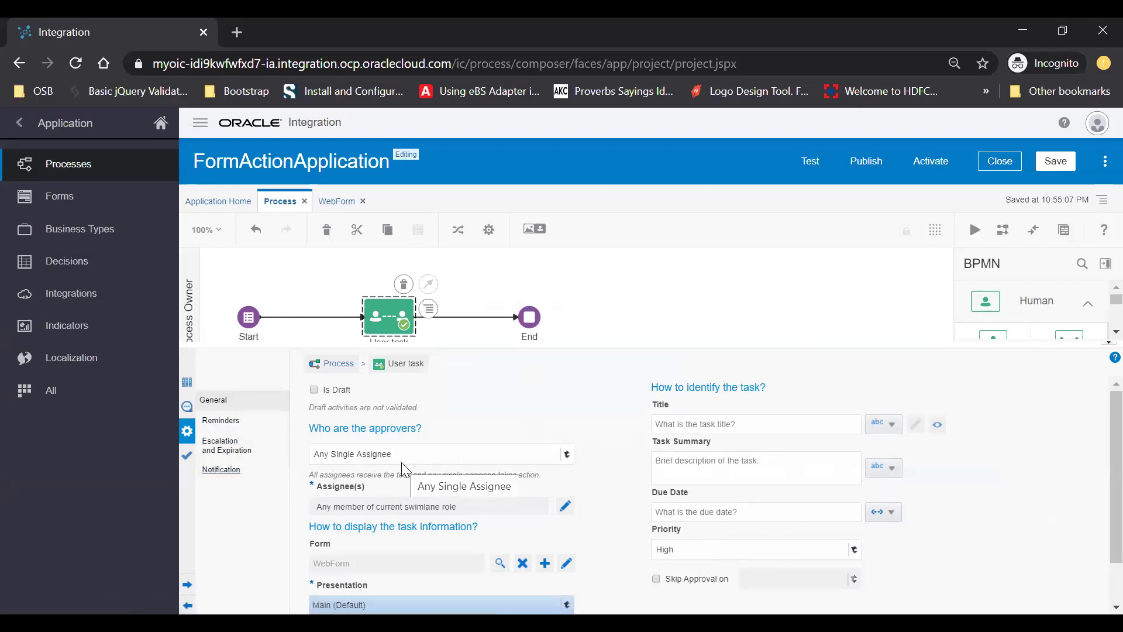
Use the Default (With Actions) email template with the form as PDF and task attachments
{"action": "left_click", "coordinate": [225, 470]}
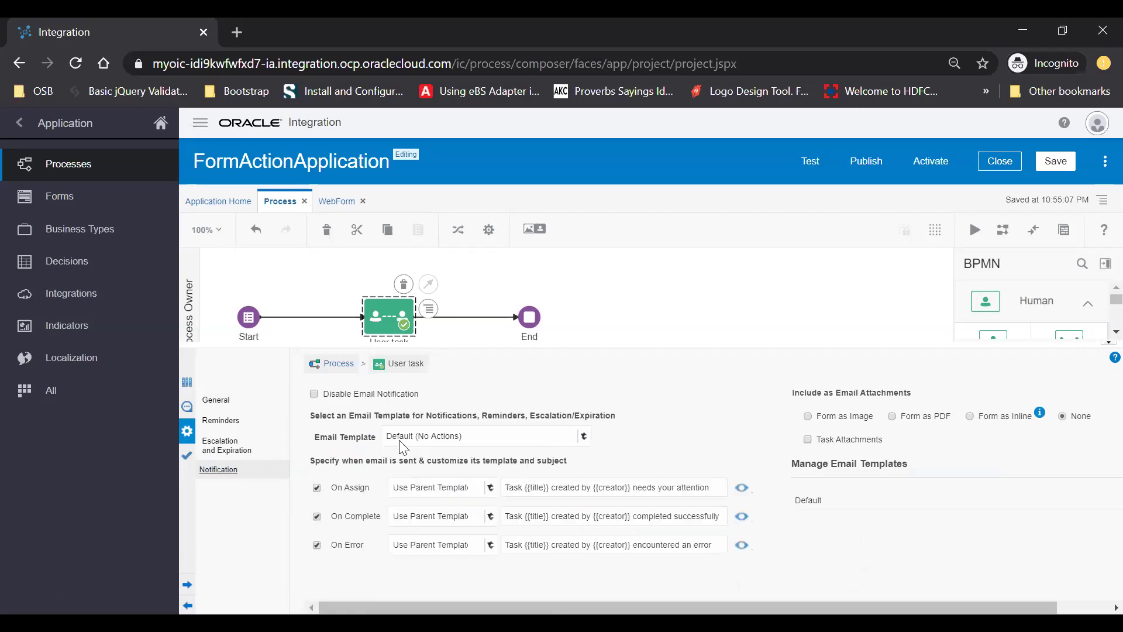
{"action": "left_click", "coordinate": [477, 439]}
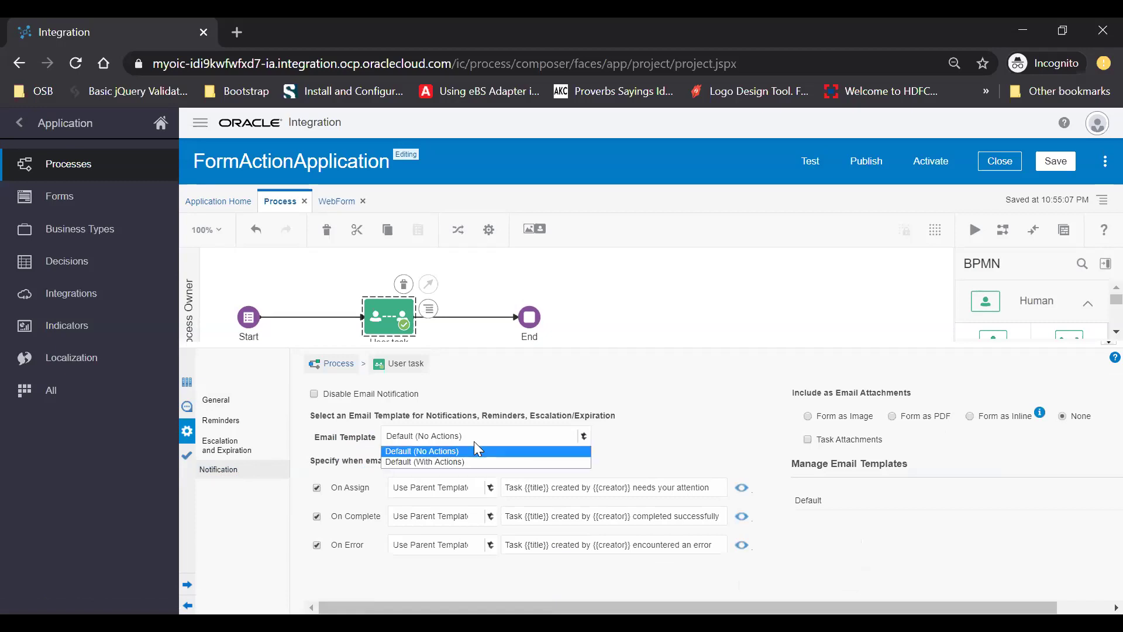
{"action": "left_click", "coordinate": [455, 463]}
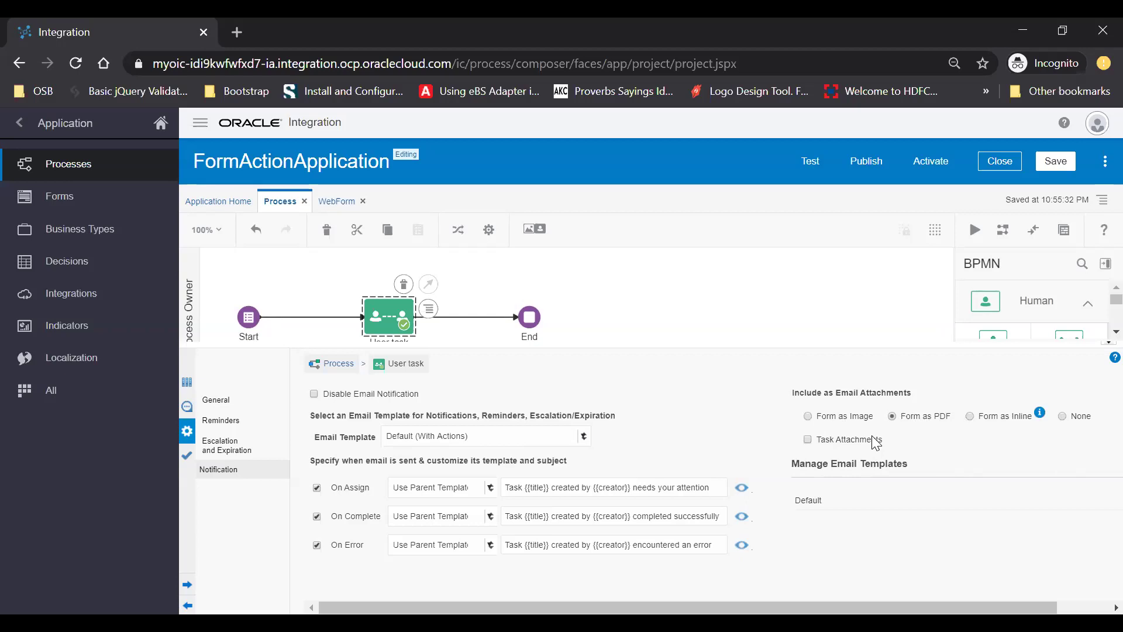
{"action": "left_click", "coordinate": [807, 440]}
{"action": "left_click", "coordinate": [220, 421]}
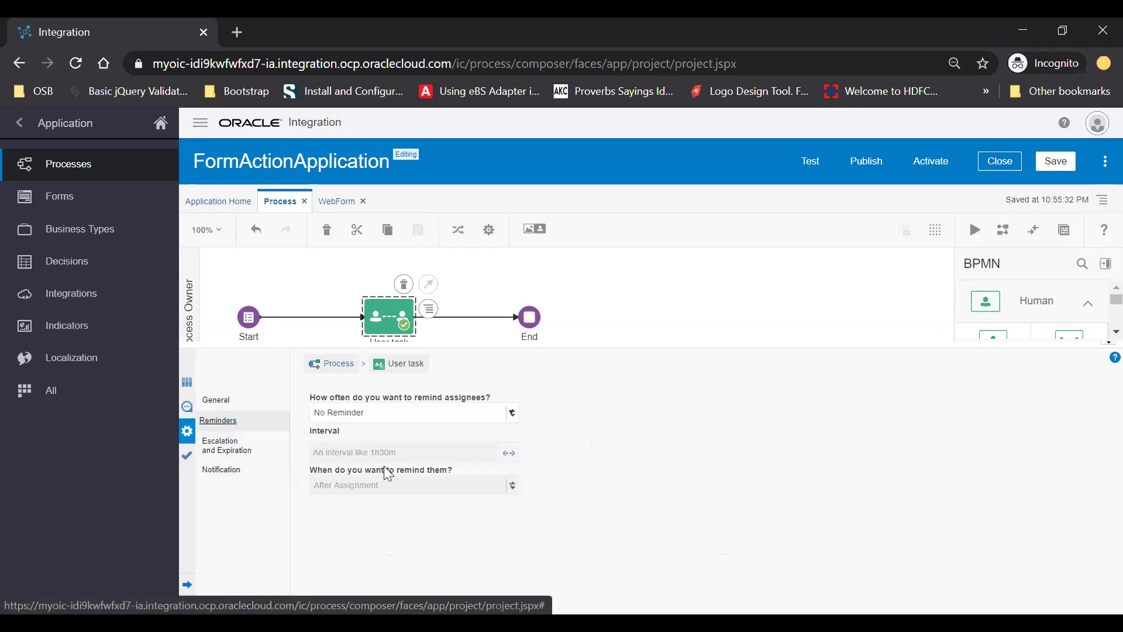
Set assignee reminders to Remind Once, 0 days 1 minute after assignment
{"action": "left_click", "coordinate": [393, 421]}
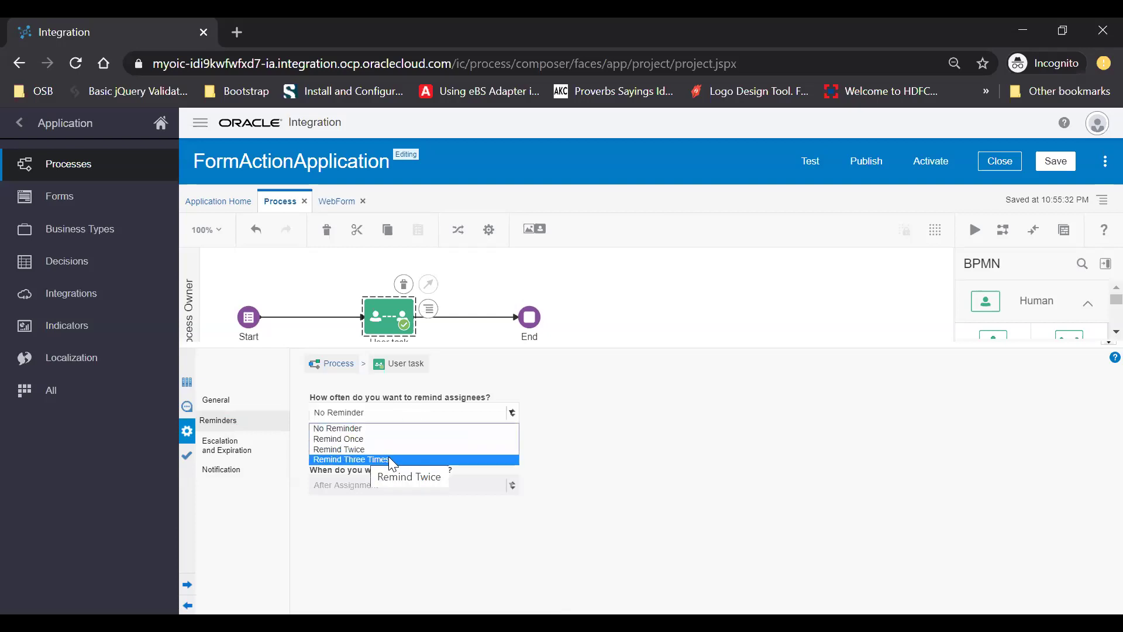
{"action": "left_click", "coordinate": [345, 439]}
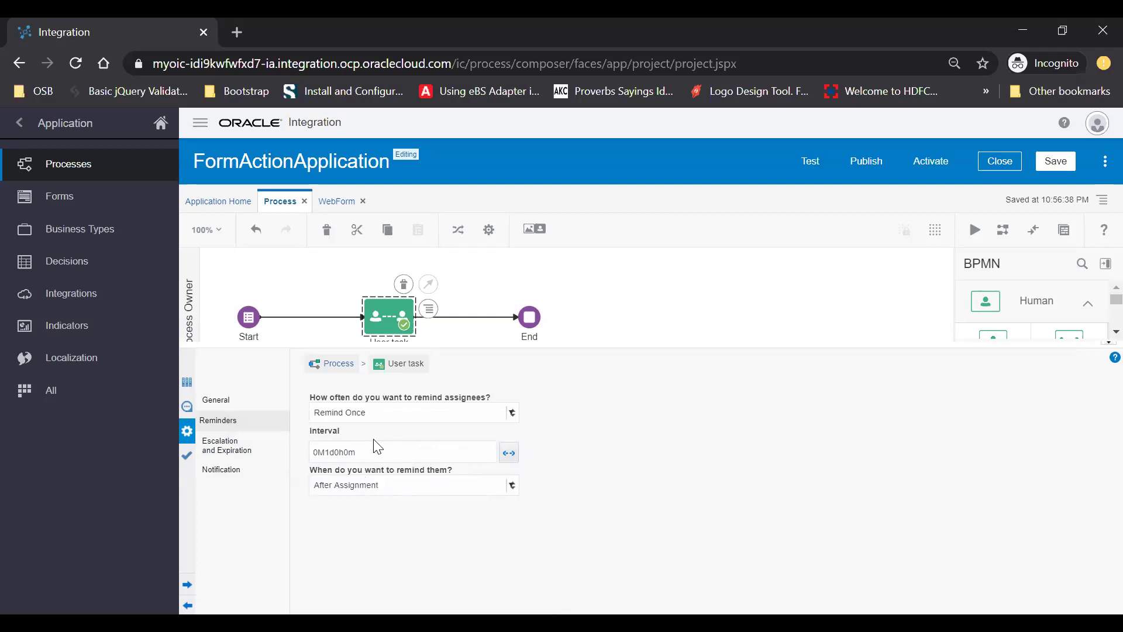
{"action": "left_click", "coordinate": [508, 454]}
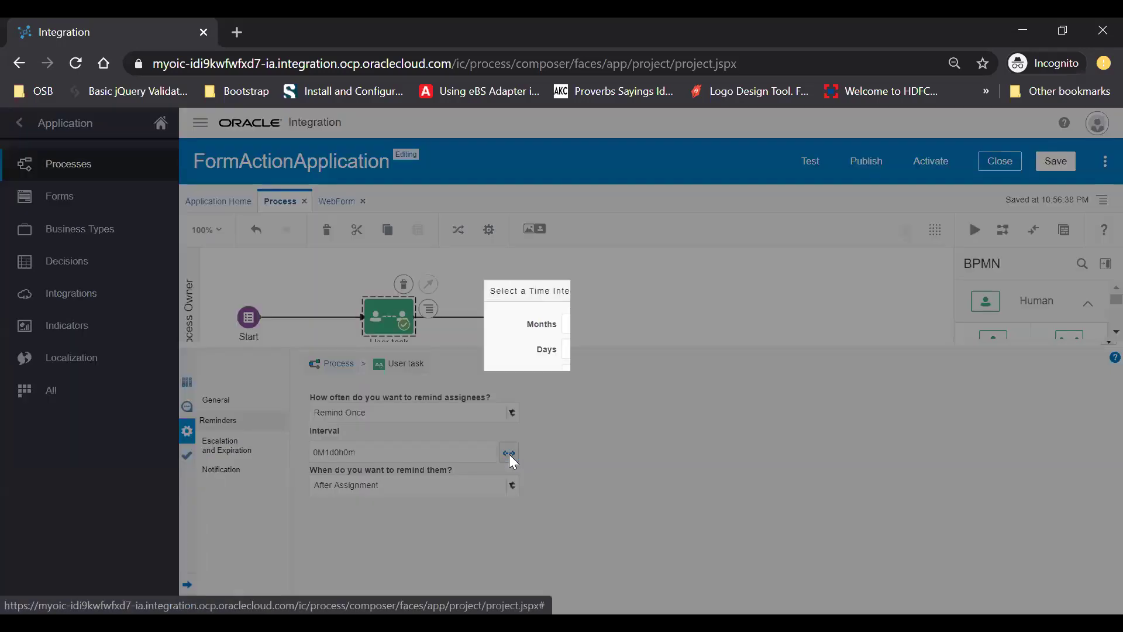
{"action": "double_click", "coordinate": [586, 348]}
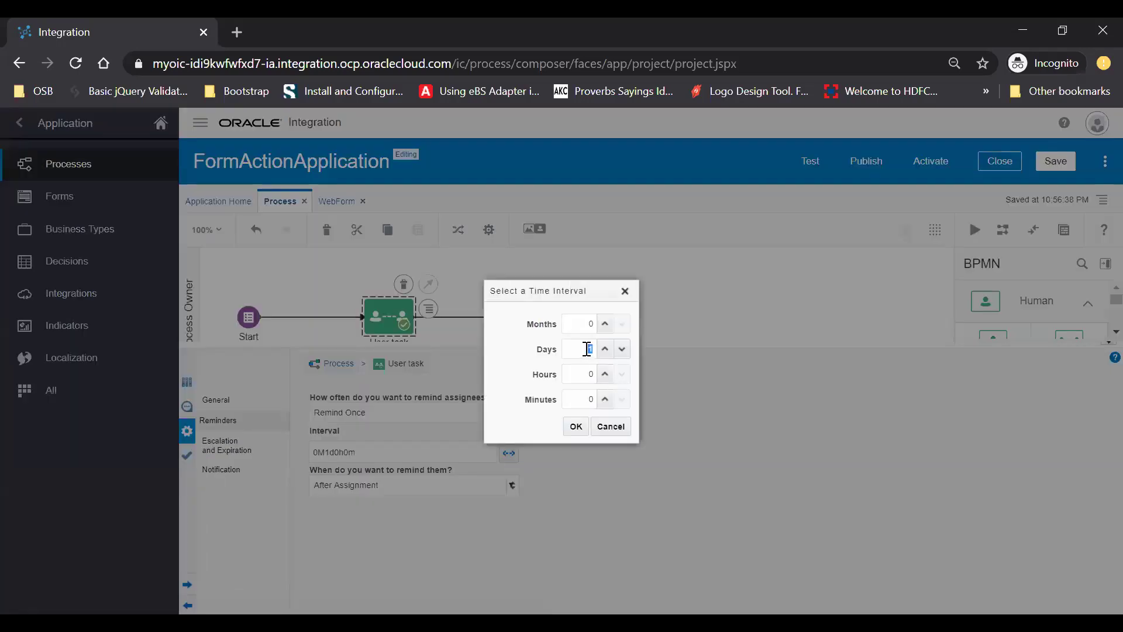
{"action": "type", "text": "0"}
{"action": "double_click", "coordinate": [588, 399]}
{"action": "type", "text": "1"}
{"action": "left_click", "coordinate": [575, 428]}
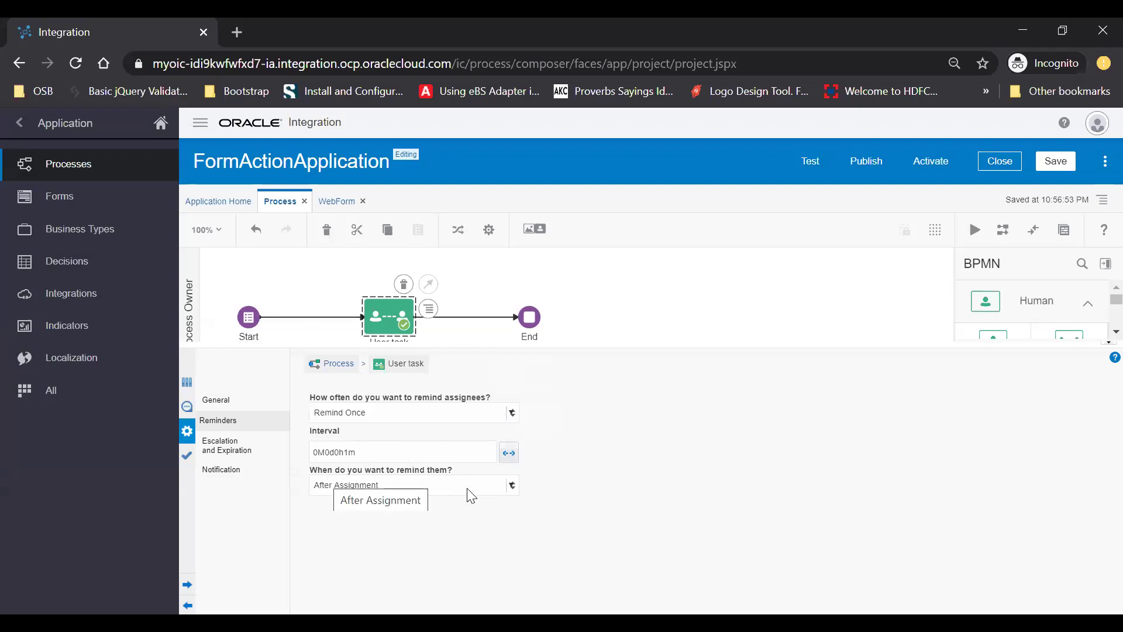
{"action": "left_click", "coordinate": [447, 489]}
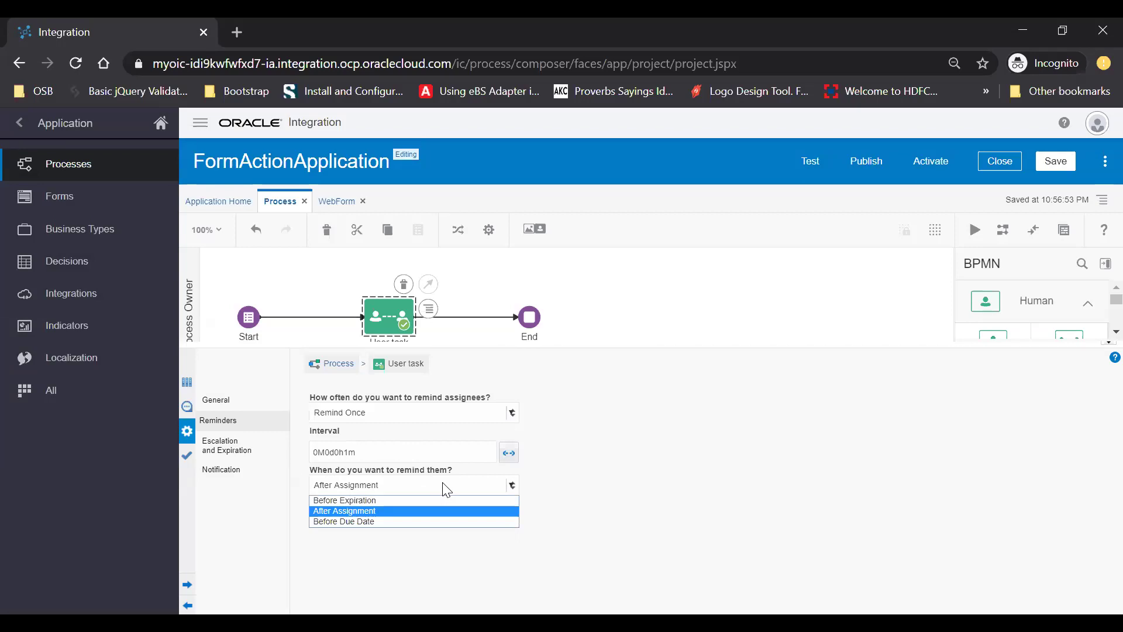
{"action": "left_click", "coordinate": [742, 485]}
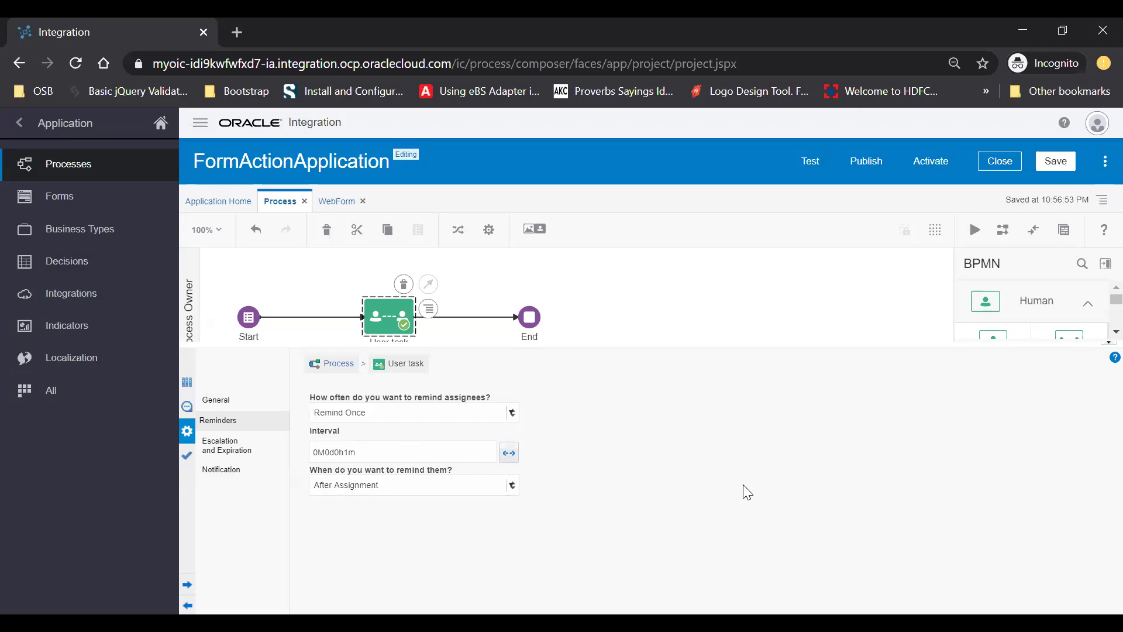
Save FormActionApplication and bring up its Test Application page
{"action": "left_click", "coordinate": [218, 471]}
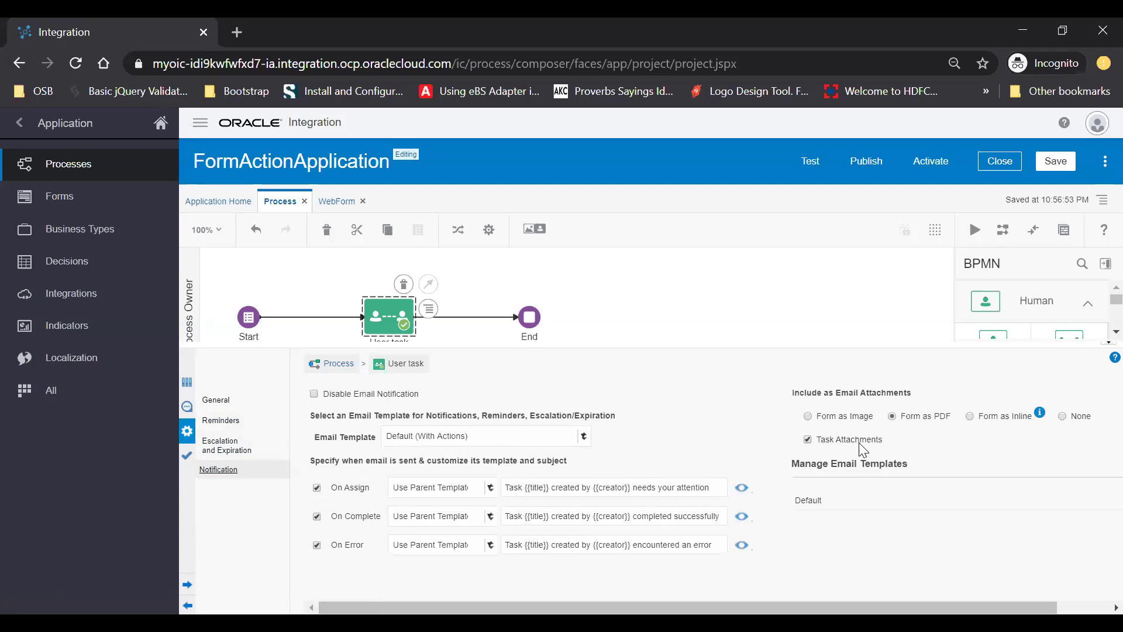
{"action": "left_click", "coordinate": [1055, 161]}
{"action": "left_click", "coordinate": [810, 162]}
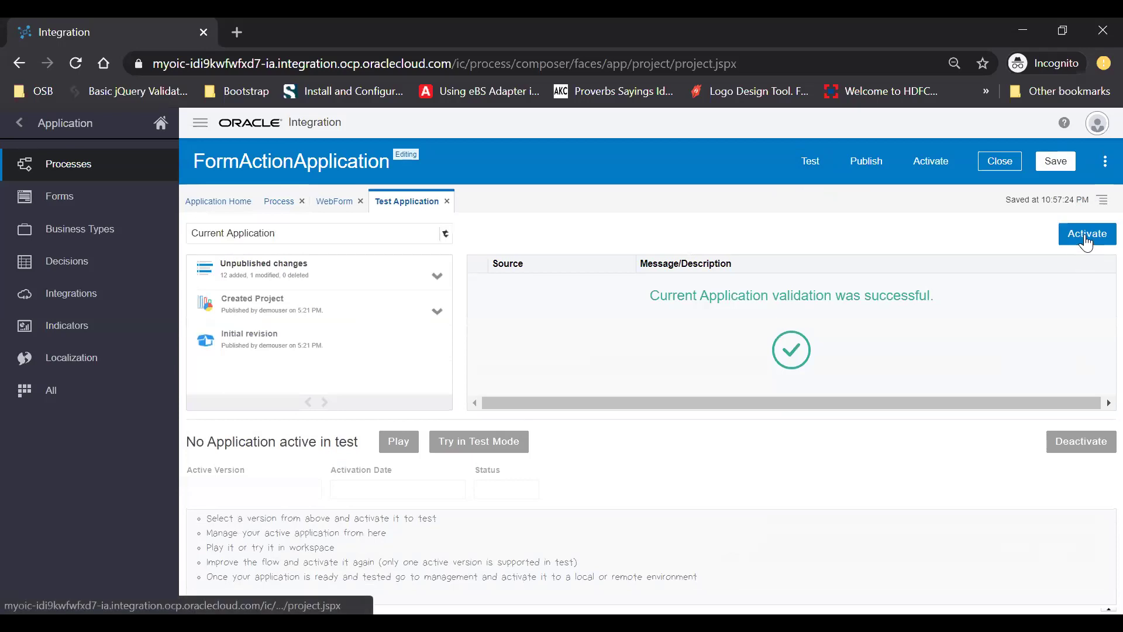
Activate FormActionApplication to test, retrying after the role mapping error, until its status is On
{"action": "left_click", "coordinate": [1084, 234]}
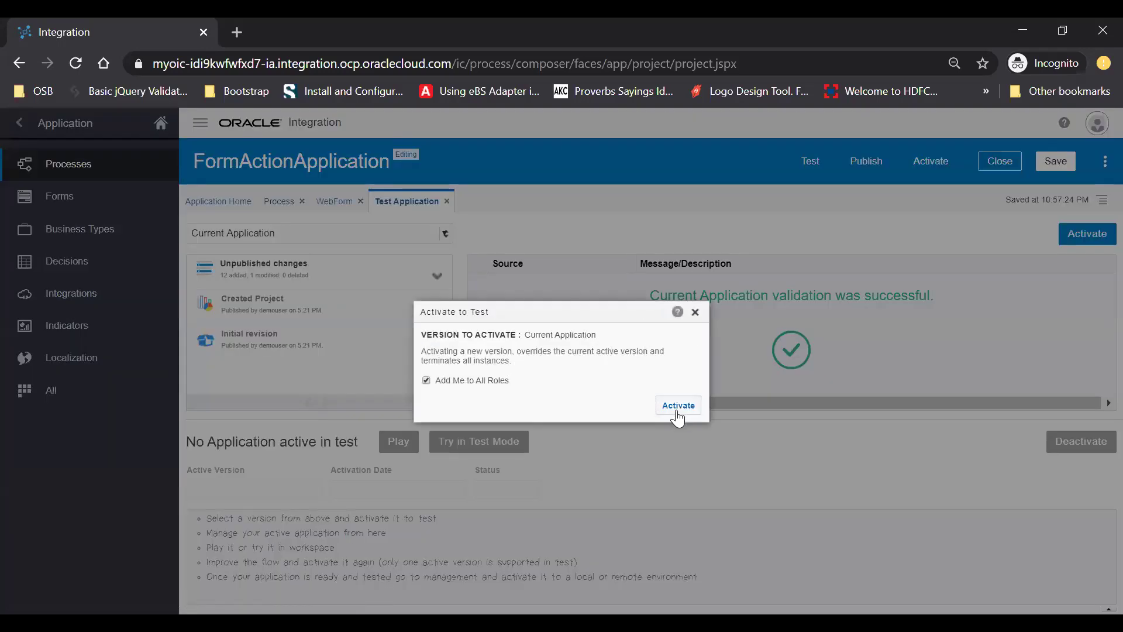
{"action": "left_click", "coordinate": [677, 408]}
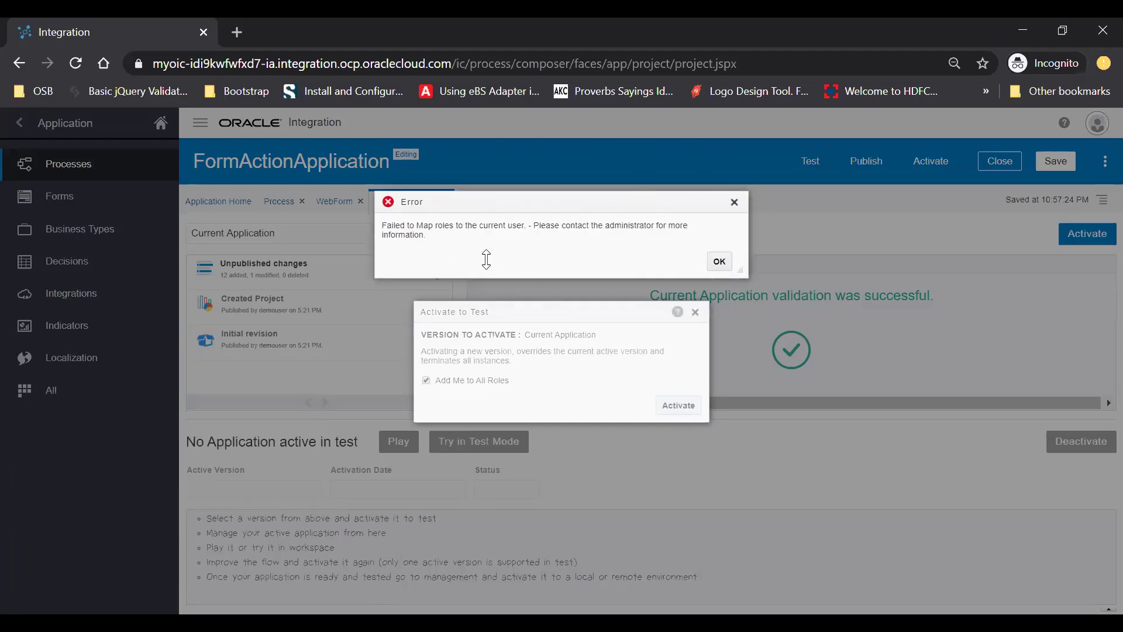
{"action": "left_click", "coordinate": [721, 268]}
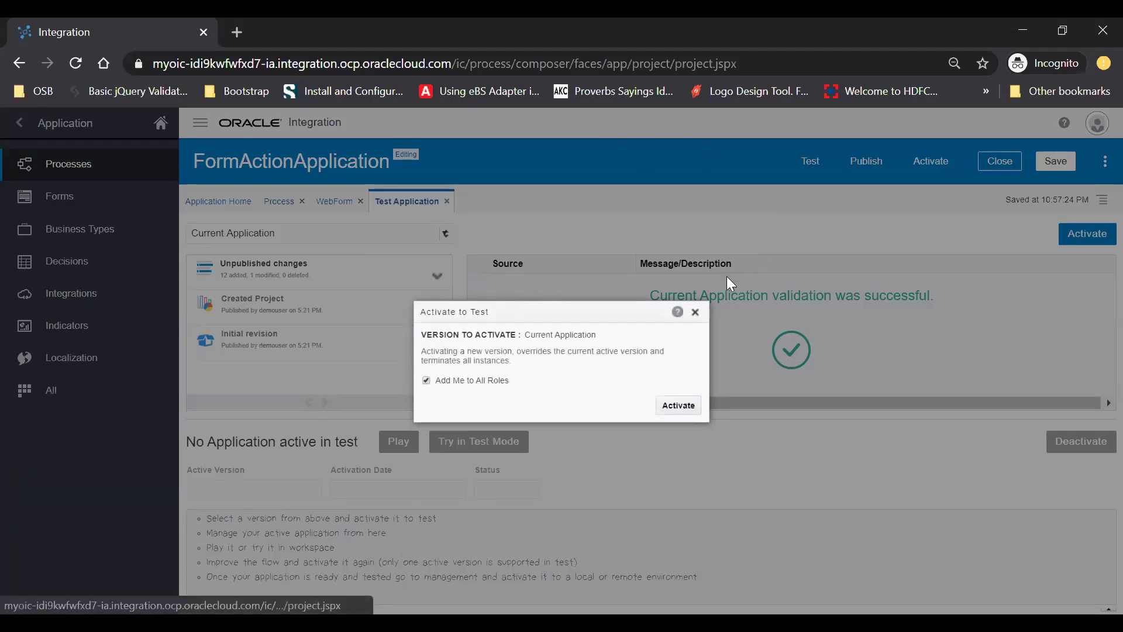
{"action": "left_click", "coordinate": [677, 407]}
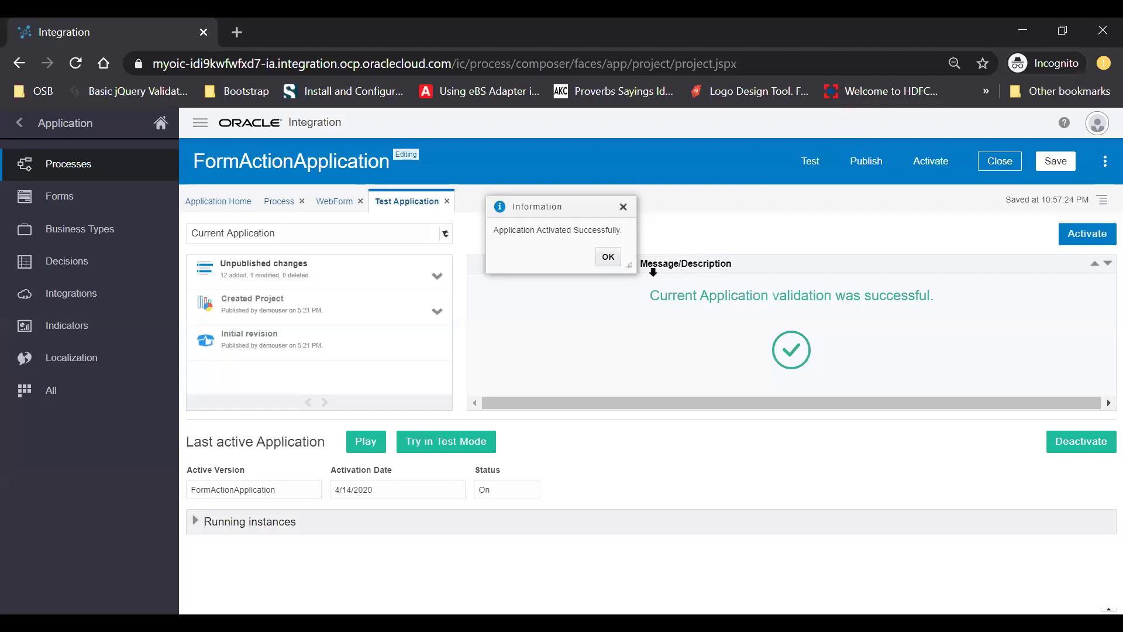
{"action": "left_click", "coordinate": [608, 257]}
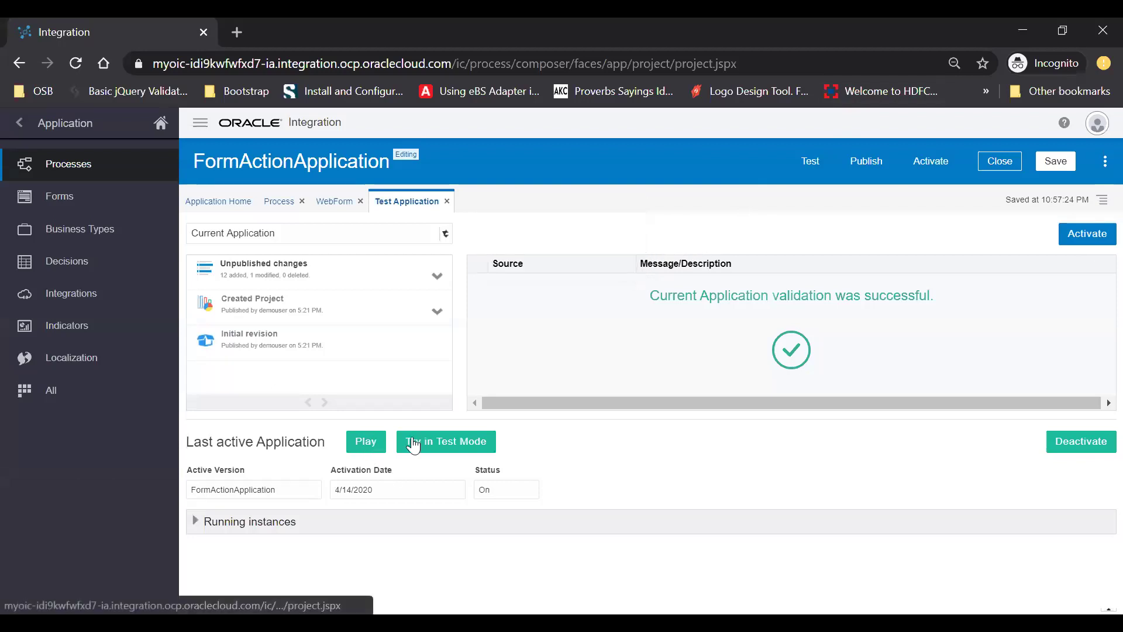
Start a test run of the Process as demouser from the Application Player
{"action": "left_click", "coordinate": [490, 445]}
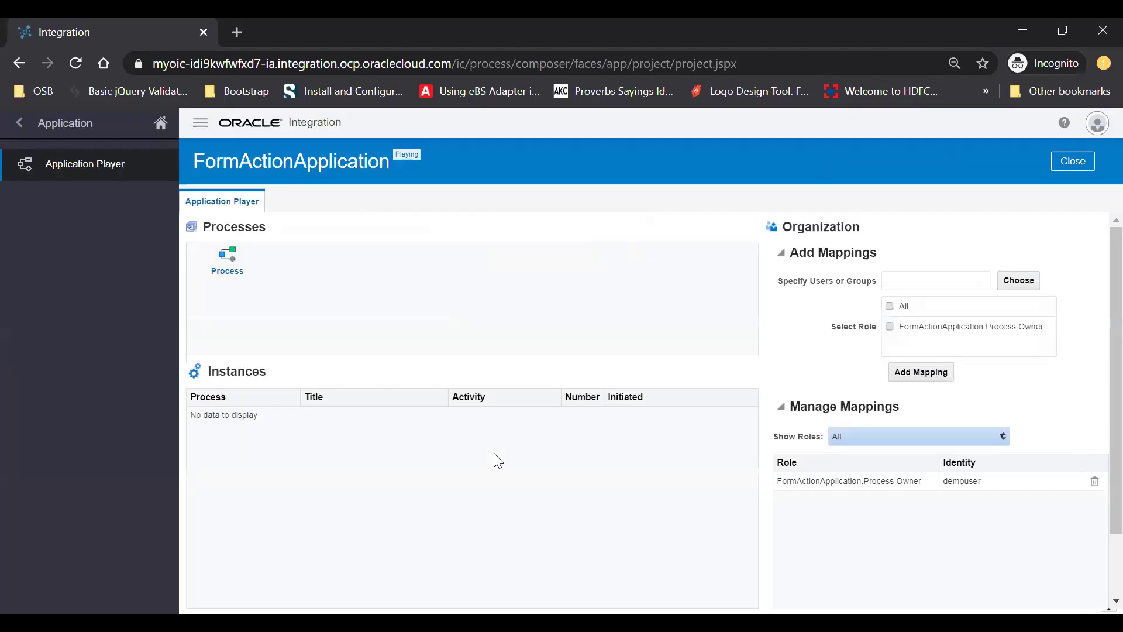
{"action": "left_click", "coordinate": [228, 266]}
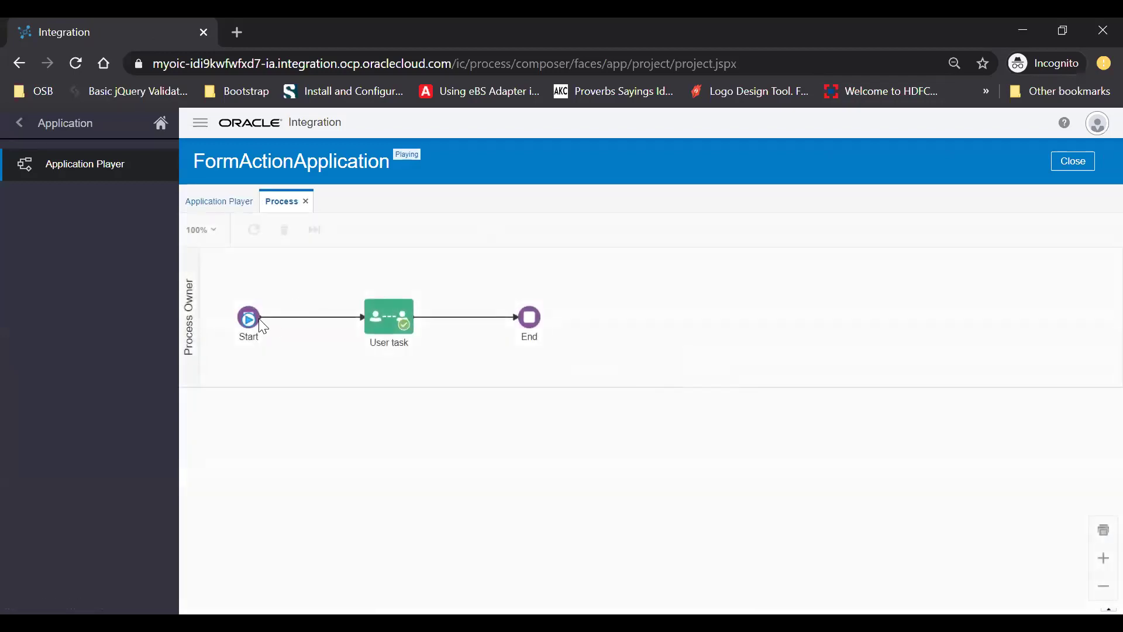
{"action": "left_click", "coordinate": [248, 318]}
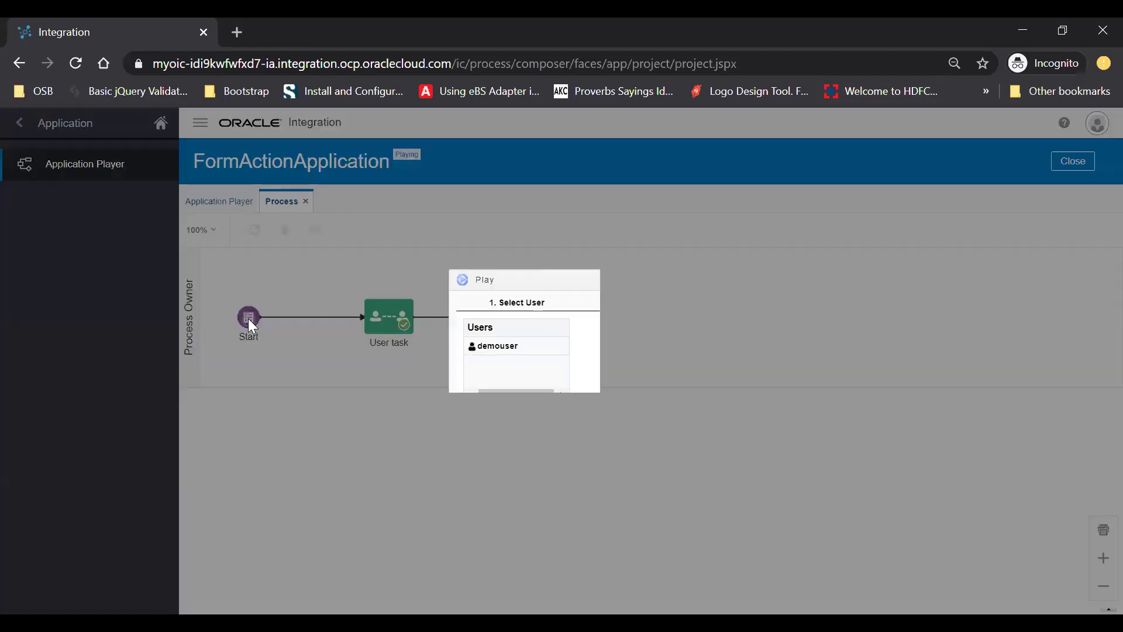
{"action": "left_click", "coordinate": [617, 347]}
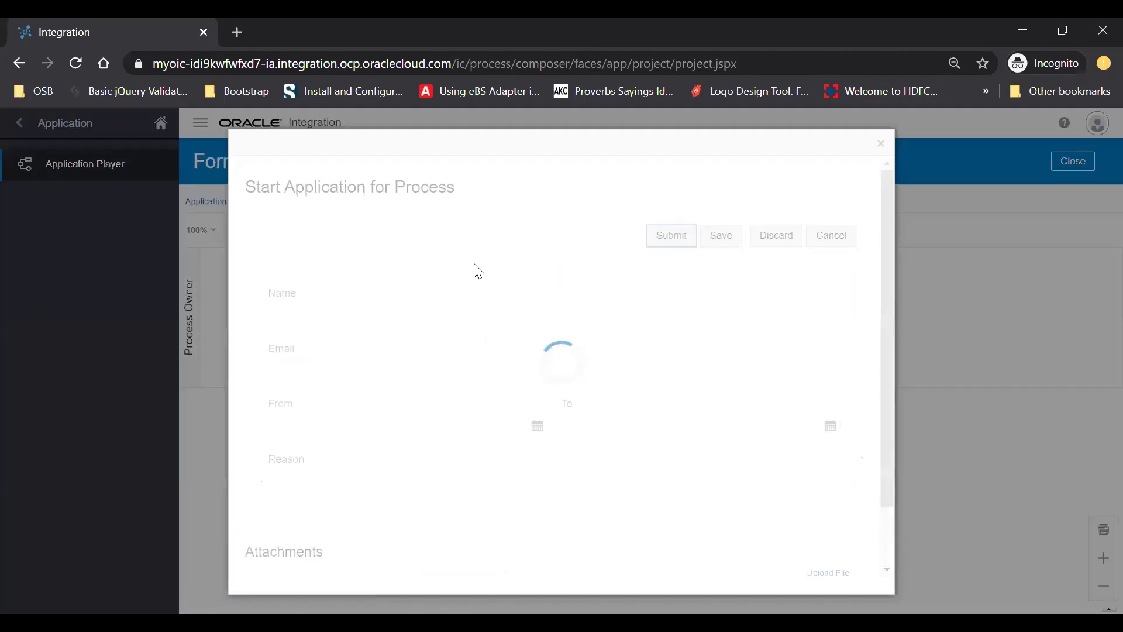
Enter the requester's name and e-mail address in the leave form
{"action": "left_click", "coordinate": [372, 322]}
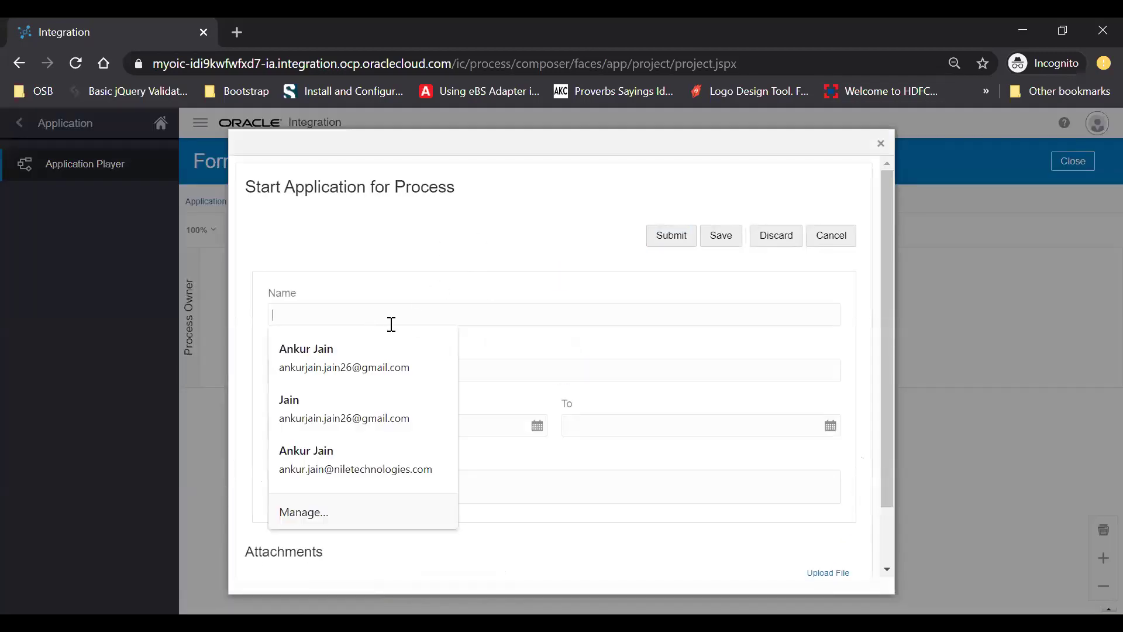
{"action": "left_click", "coordinate": [388, 323]}
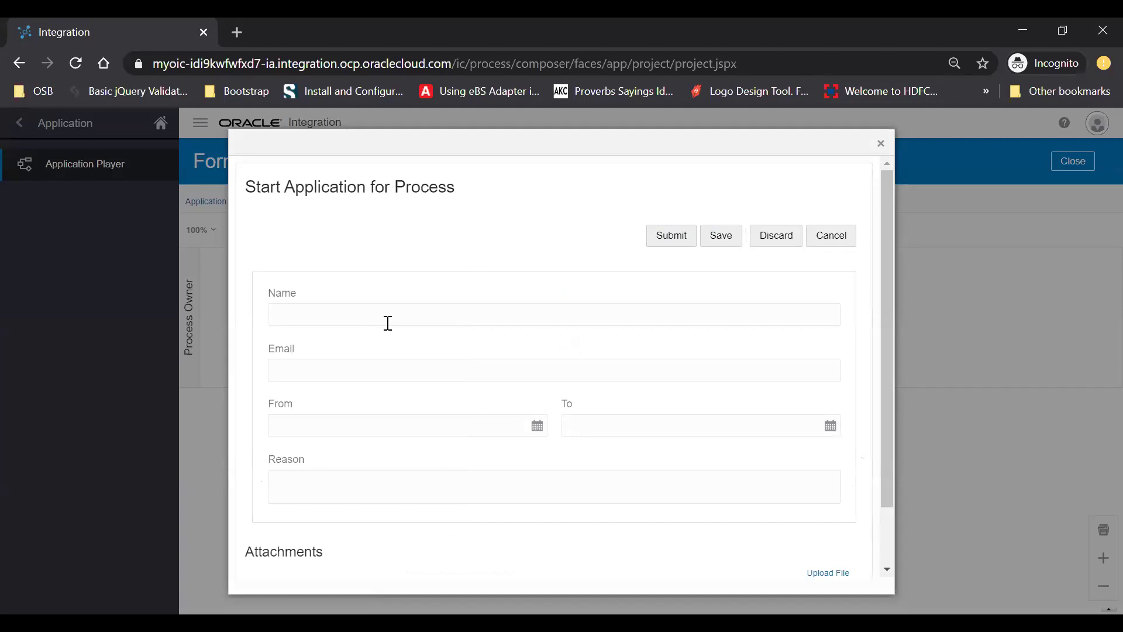
{"action": "type", "text": "Ankur"}
{"action": "key", "text": "Tab"}
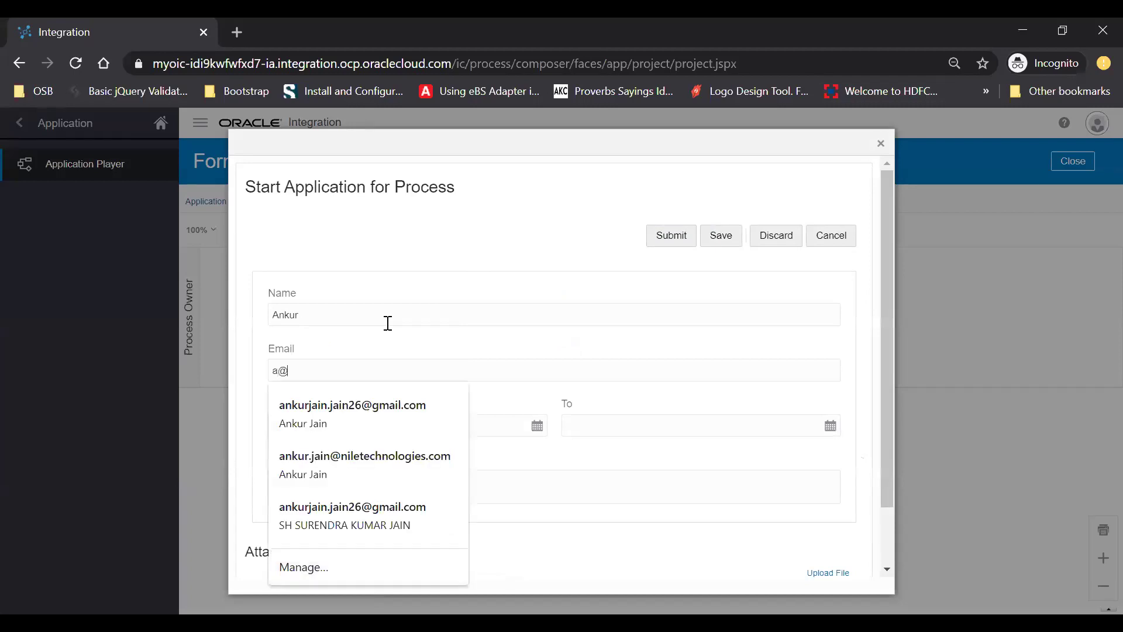
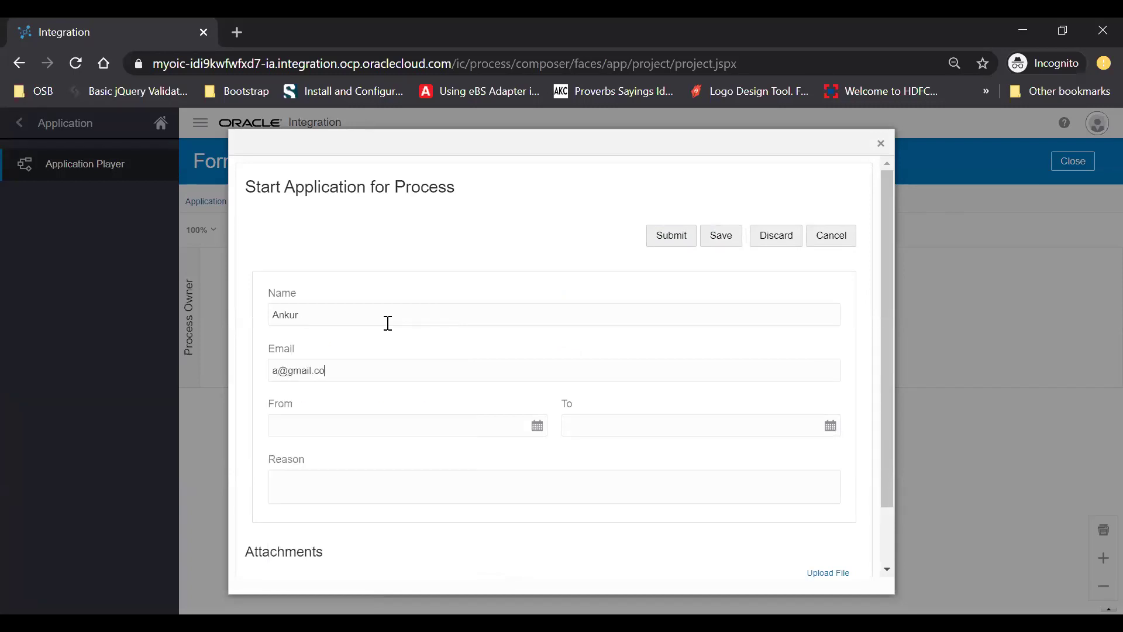
Set From to 20-04-13, To to 20-04-16, and the reason 'I need a leave'
{"action": "key", "text": "Tab"}
{"action": "type", "text": "m"}
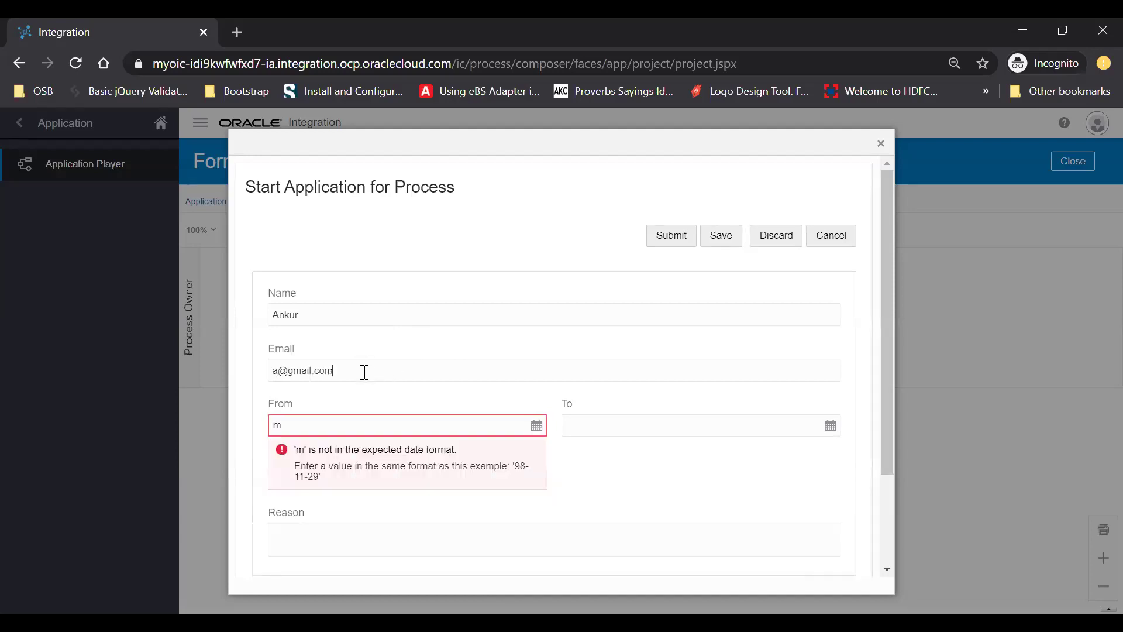
{"action": "left_click", "coordinate": [537, 427]}
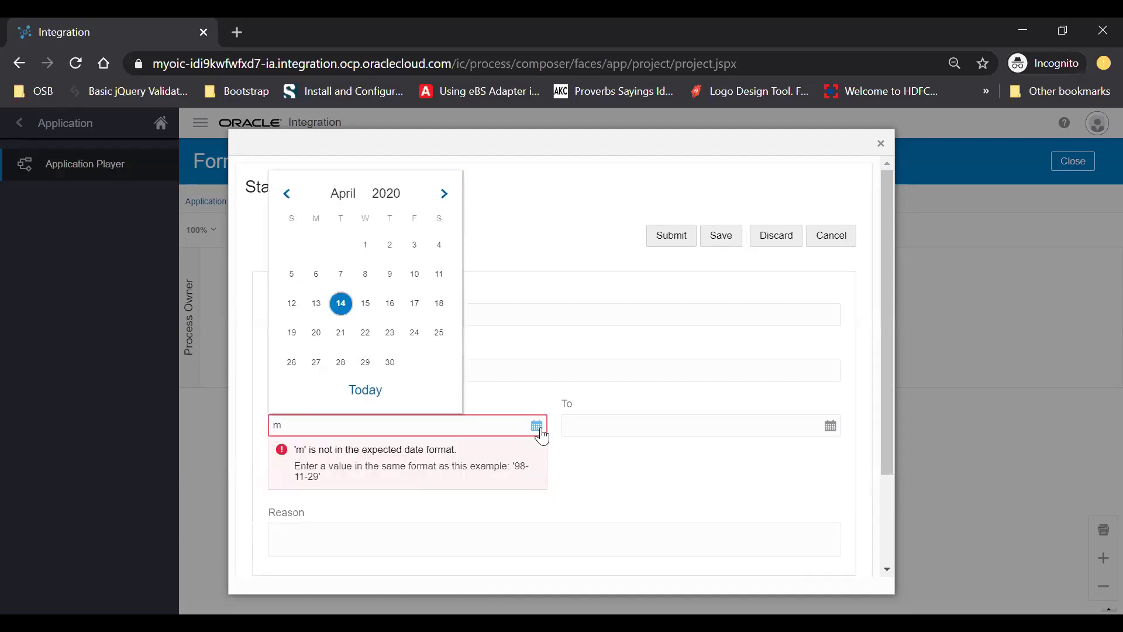
{"action": "left_click", "coordinate": [315, 303]}
{"action": "left_click", "coordinate": [833, 426]}
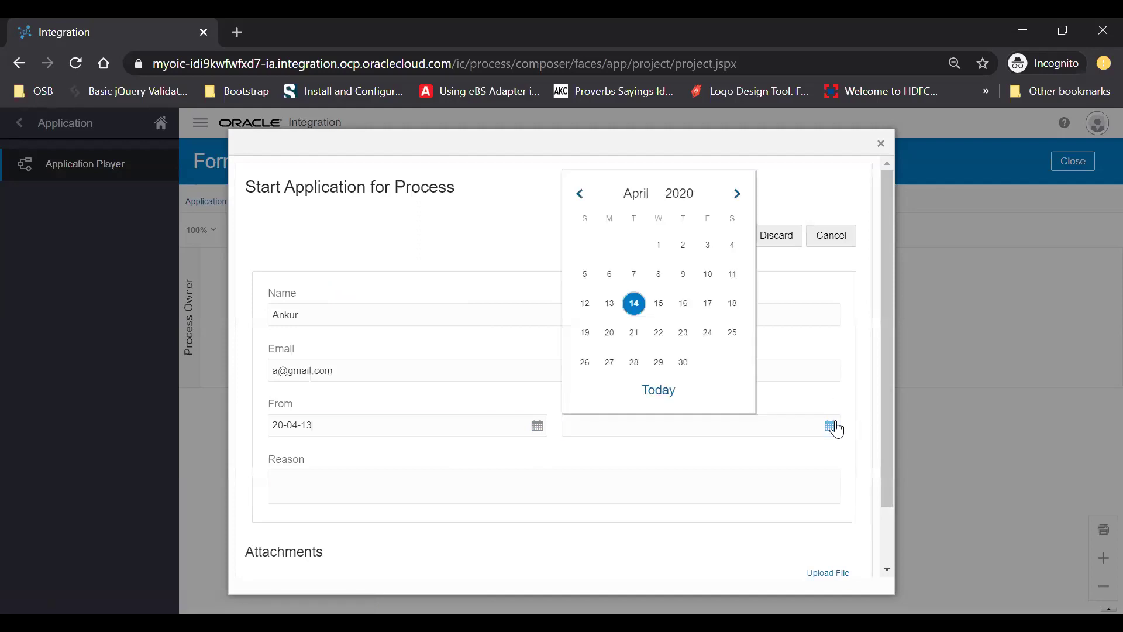
{"action": "left_click", "coordinate": [682, 303]}
{"action": "left_click", "coordinate": [557, 493]}
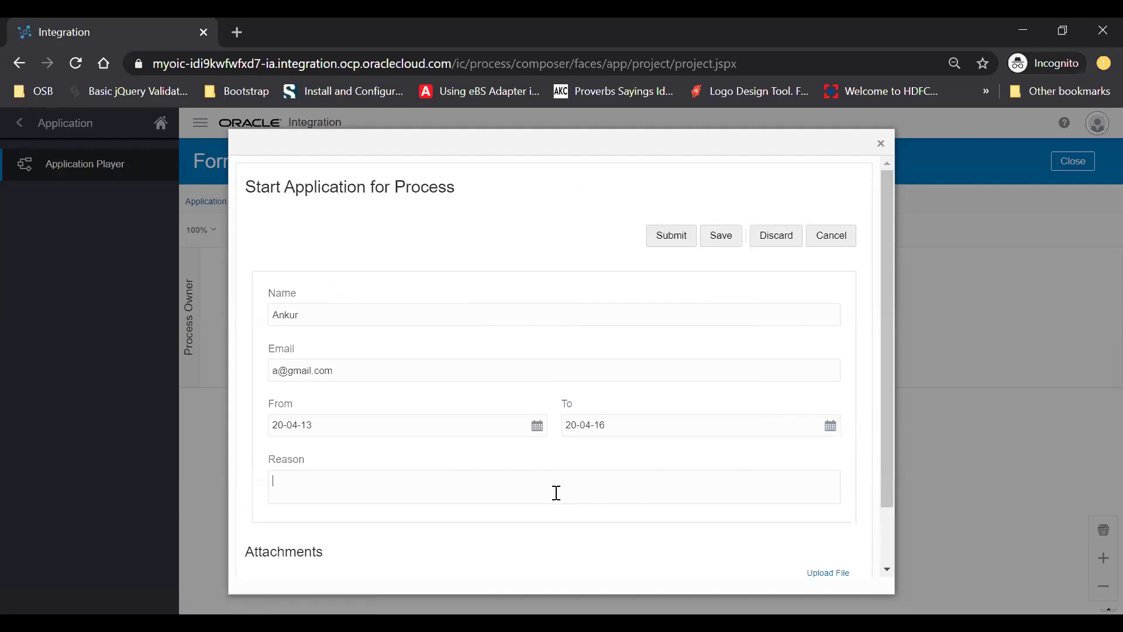
{"action": "type", "text": "I need a leave"}
{"action": "scroll", "coordinate": [557, 497], "scroll_direction": "down", "scroll_amount": 1}
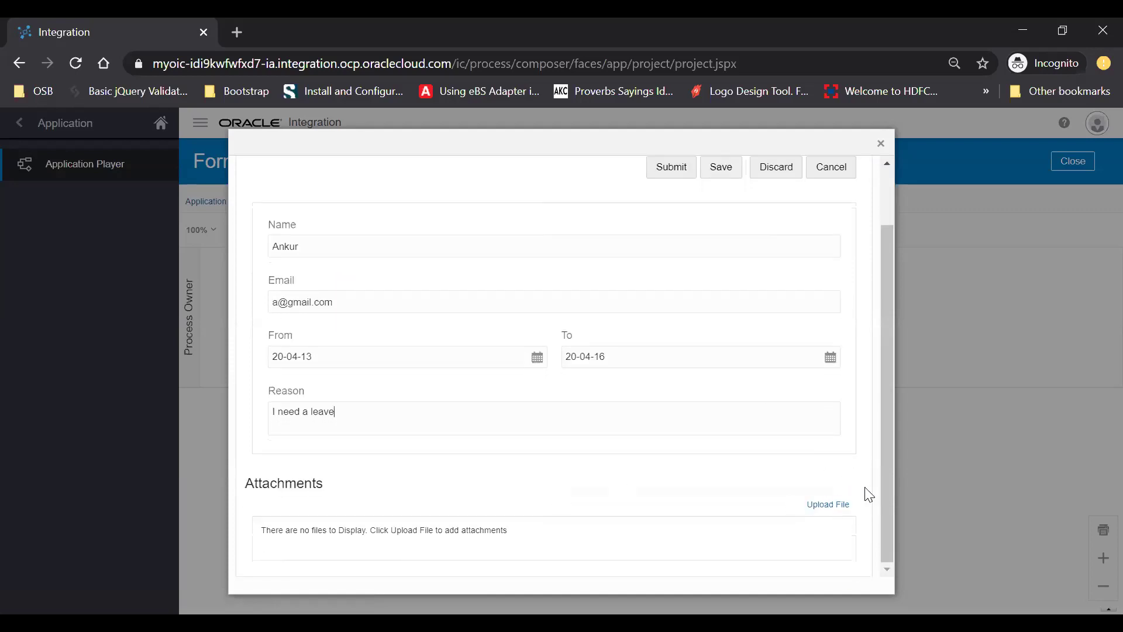
Attach file1.csv from the Training folder and submit the leave form
{"action": "left_click", "coordinate": [828, 506]}
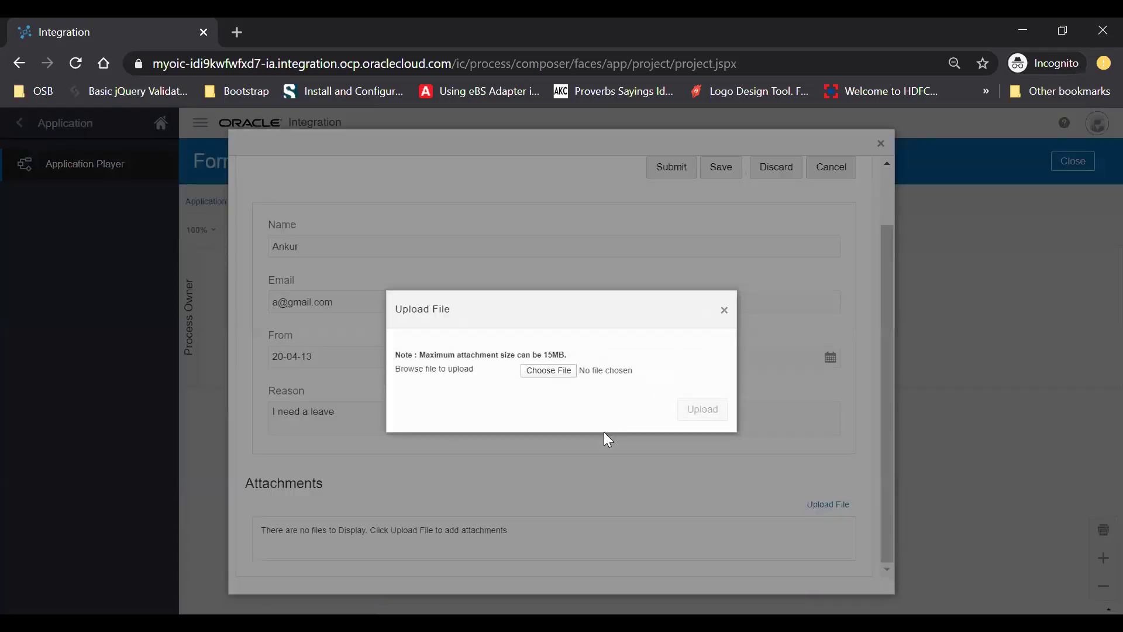
{"action": "left_click", "coordinate": [567, 374]}
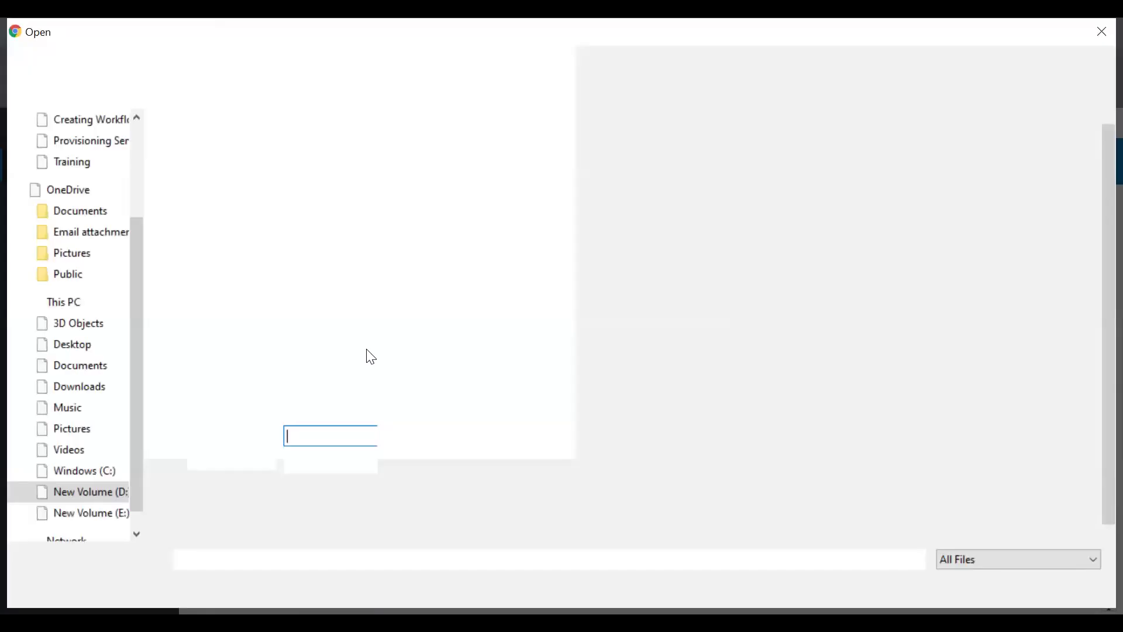
{"action": "left_click", "coordinate": [197, 292]}
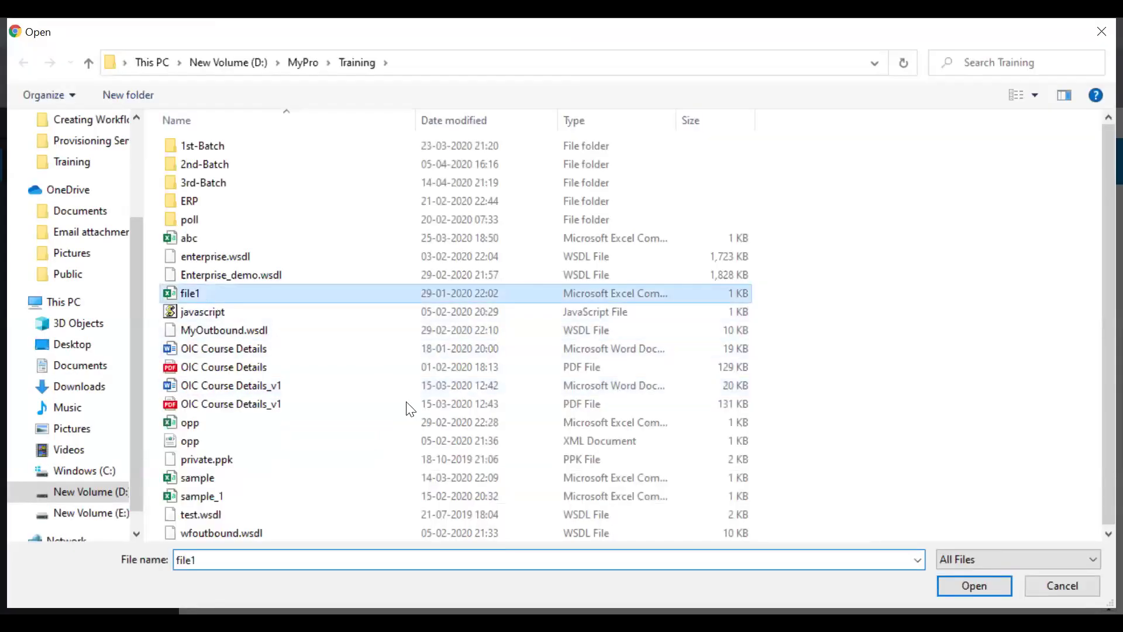
{"action": "key", "text": "Return"}
{"action": "left_click", "coordinate": [704, 409]}
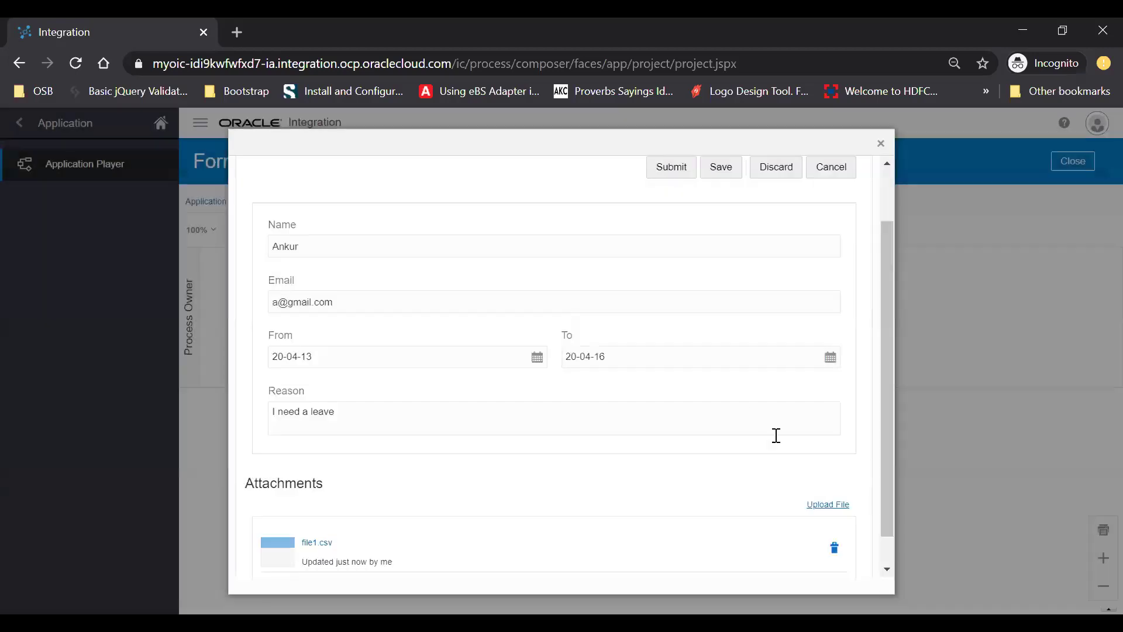
{"action": "left_click", "coordinate": [671, 168]}
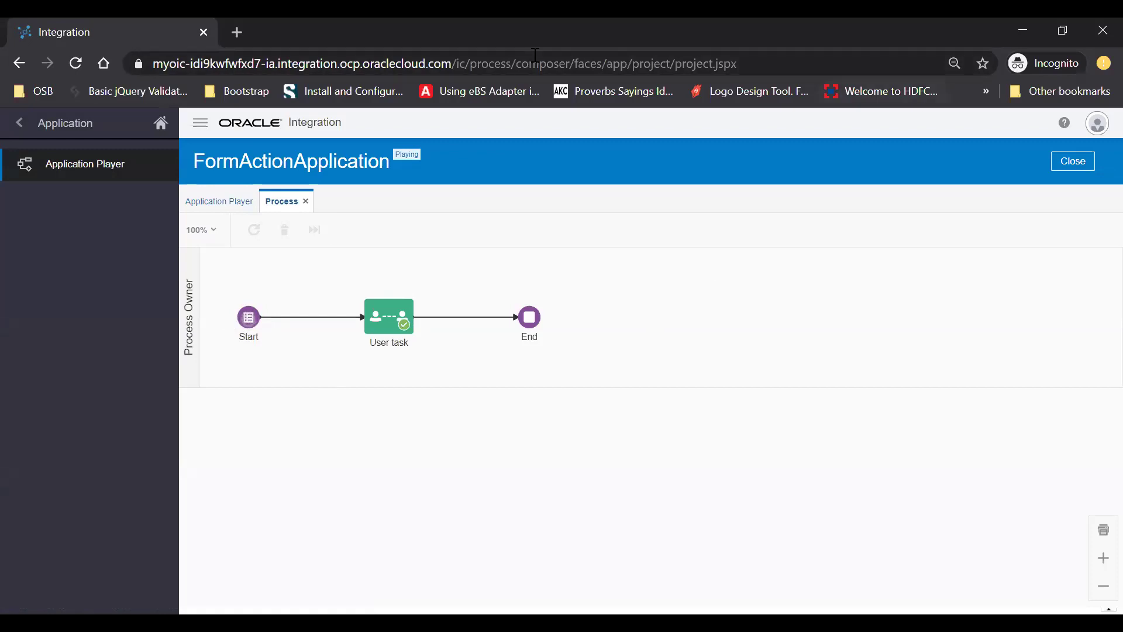
In Gmail, preview the task email's Task-200053_form.pdf attachment with the leave details
{"action": "key", "text": "alt+Tab"}
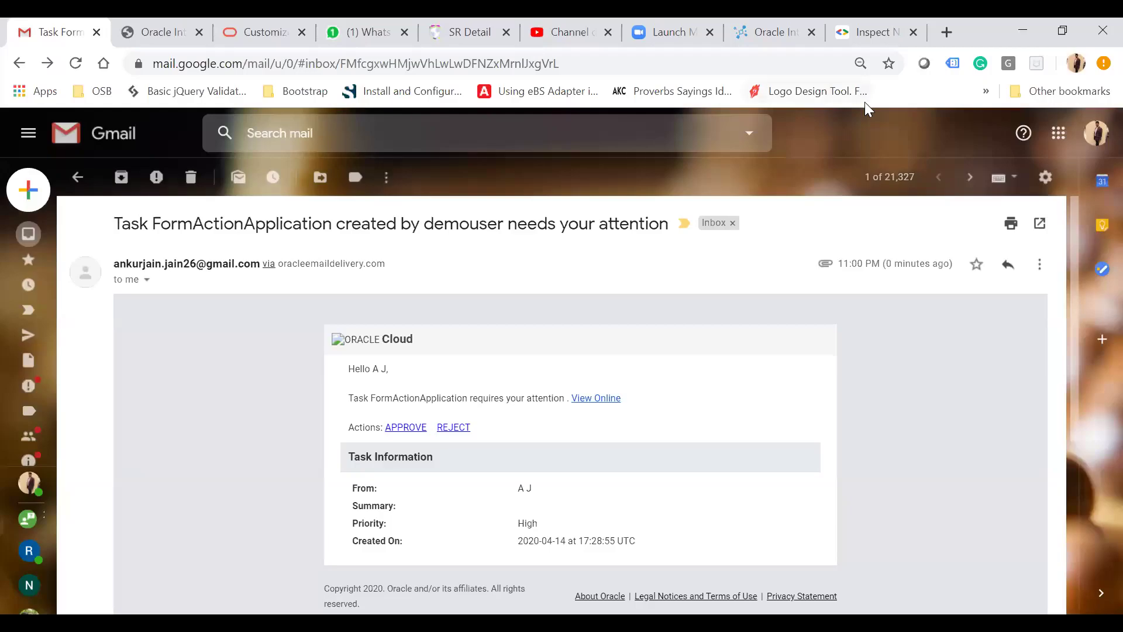
{"action": "scroll", "coordinate": [561, 370], "scroll_direction": "down", "scroll_amount": 1}
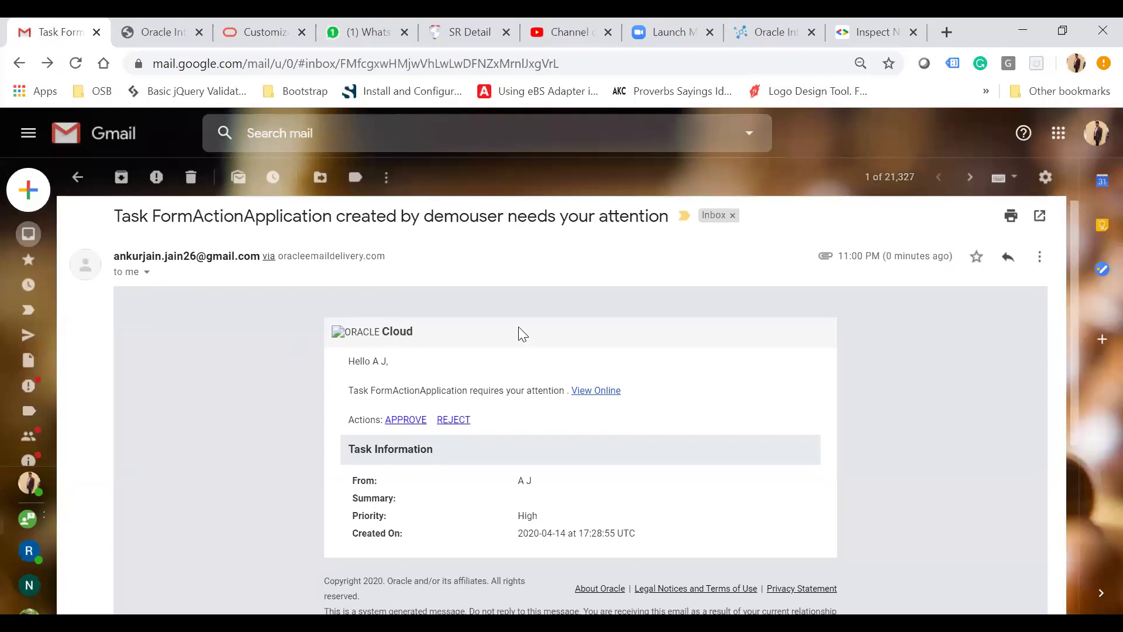
{"action": "scroll", "coordinate": [518, 328], "scroll_direction": "down", "scroll_amount": 1}
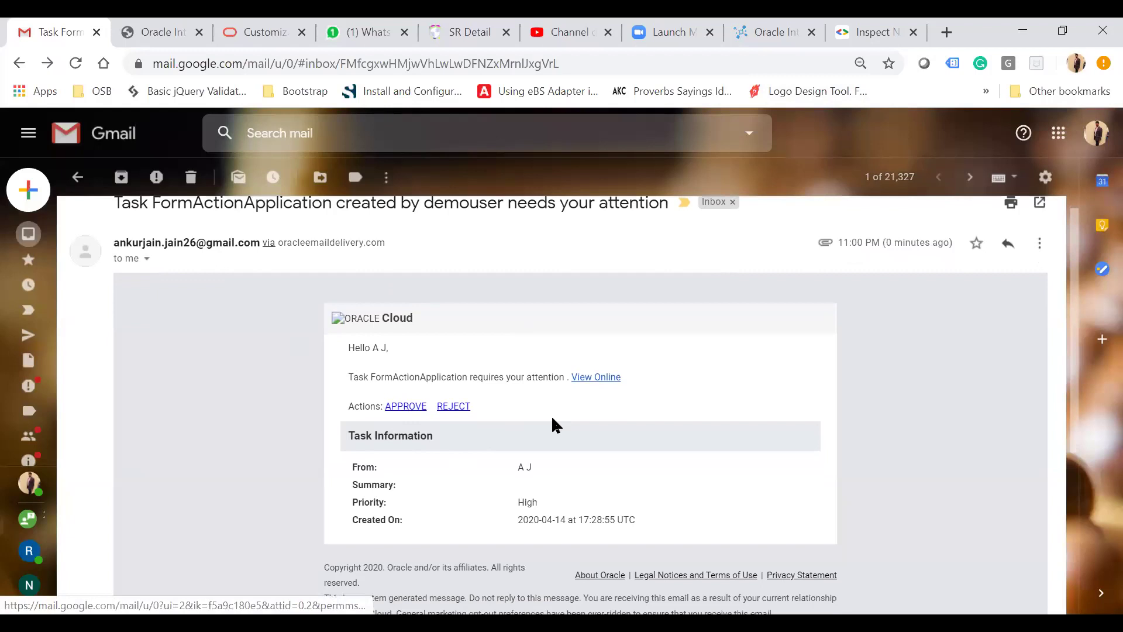
{"action": "scroll", "coordinate": [551, 416], "scroll_direction": "down", "scroll_amount": 5}
{"action": "mouse_move", "coordinate": [177, 433]}
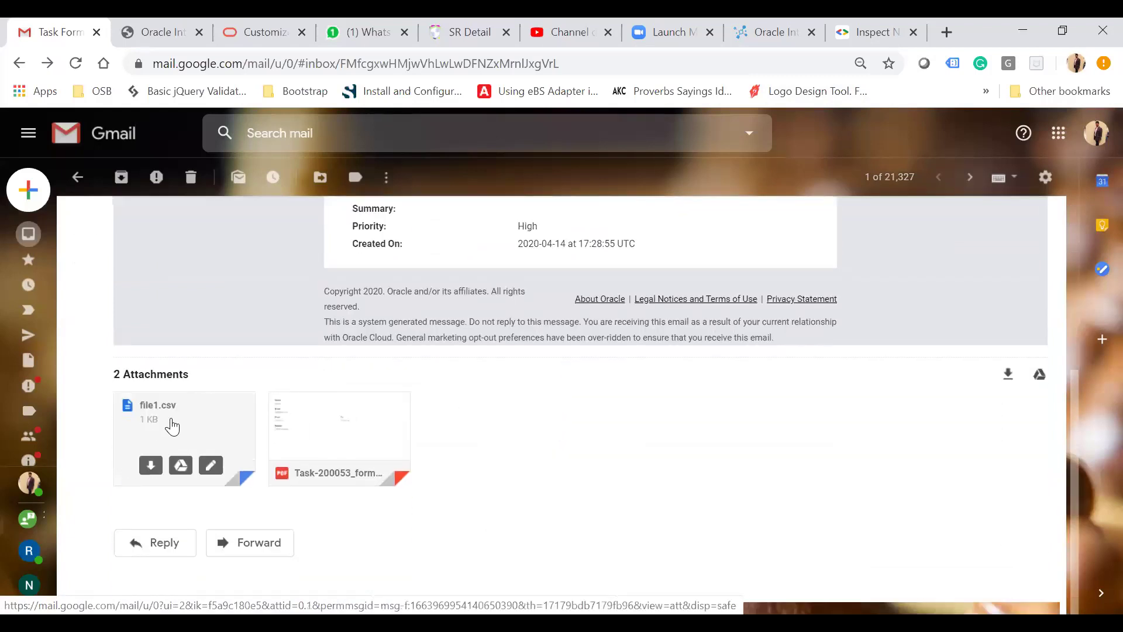
{"action": "left_click", "coordinate": [373, 425]}
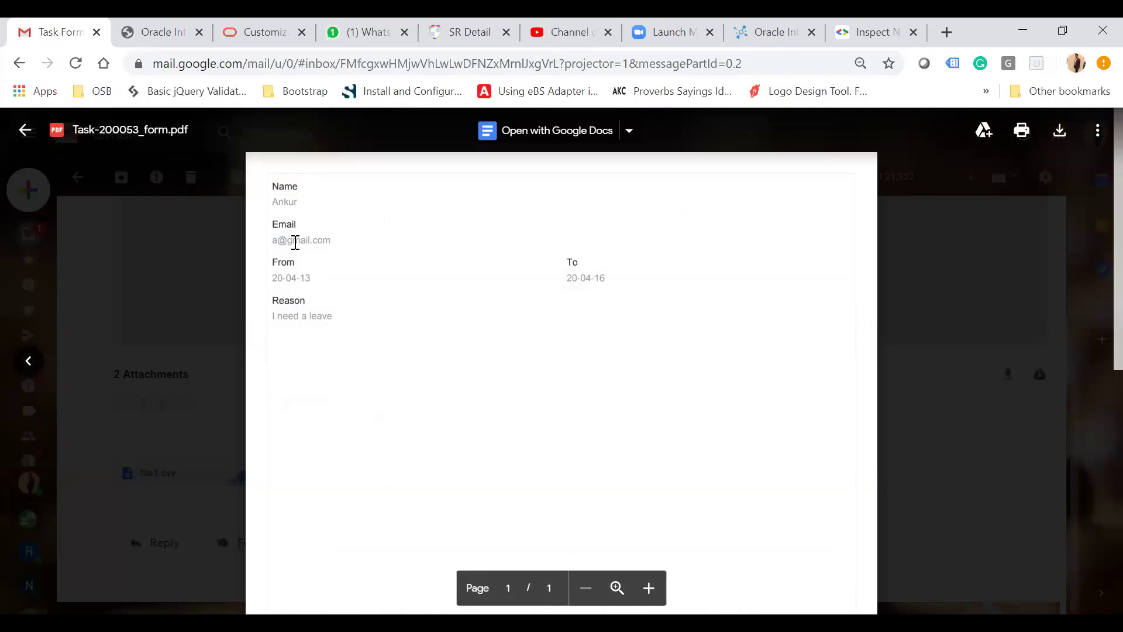
Close the Task-200053 PDF preview and go back to the Gmail inbox
{"action": "left_click", "coordinate": [135, 277]}
{"action": "scroll", "coordinate": [135, 279], "scroll_direction": "up", "scroll_amount": 3}
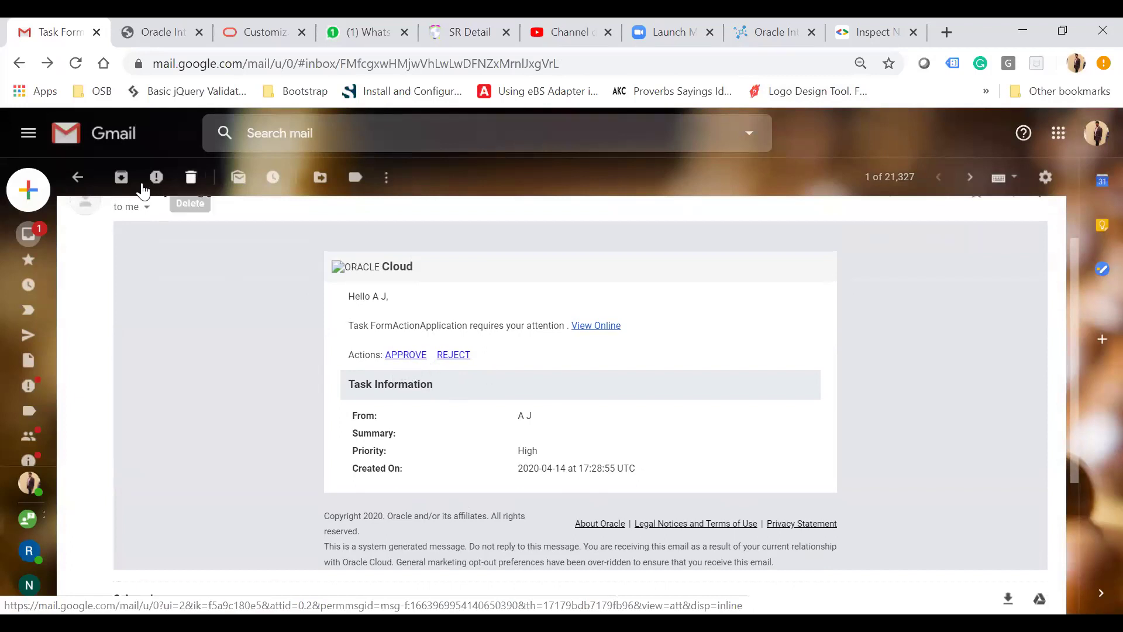
{"action": "left_click", "coordinate": [80, 183]}
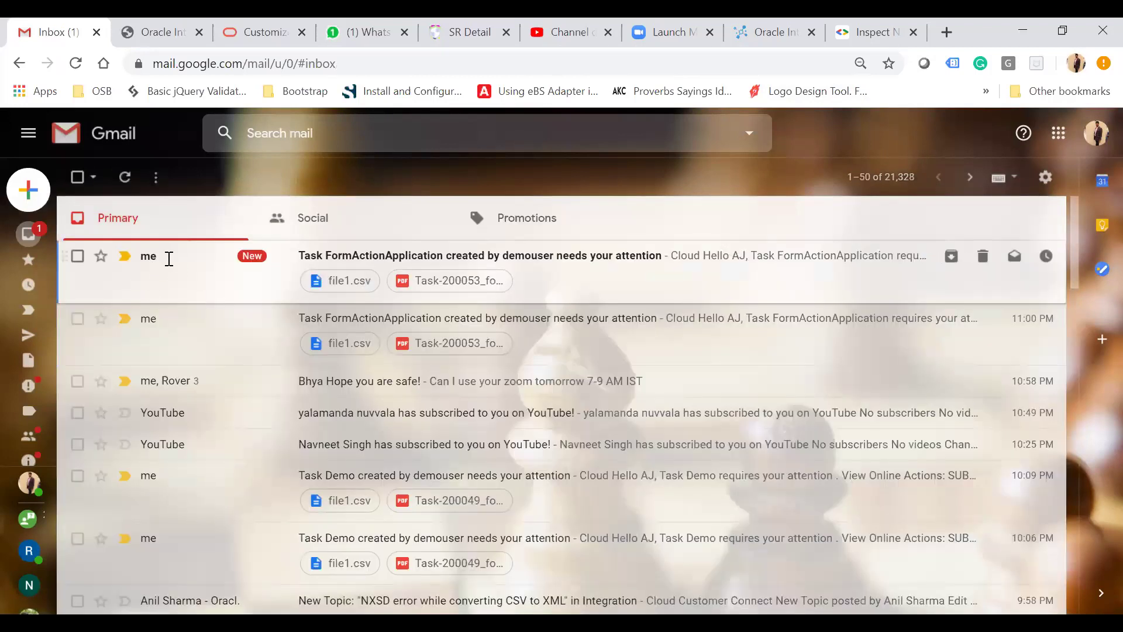
Open the newest FormActionApplication task email, mark it Looks safe, and APPROVE the leave task
{"action": "left_click", "coordinate": [168, 258]}
{"action": "left_click", "coordinate": [318, 411]}
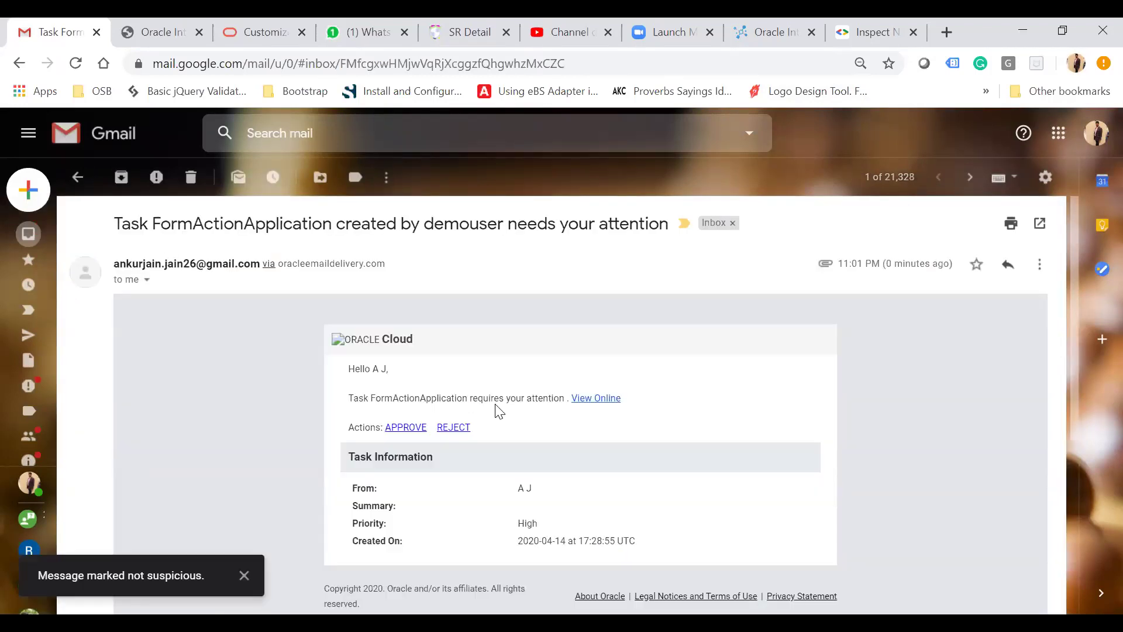
{"action": "scroll", "coordinate": [498, 409], "scroll_direction": "down", "scroll_amount": 3}
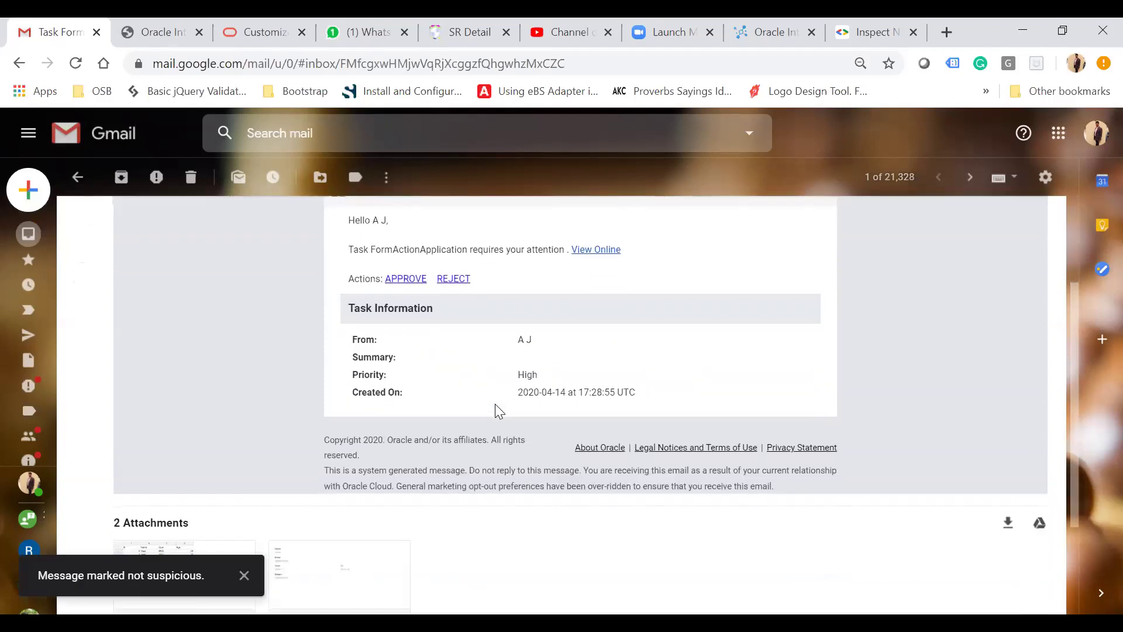
{"action": "scroll", "coordinate": [494, 410], "scroll_direction": "down", "scroll_amount": 2}
{"action": "scroll", "coordinate": [522, 375], "scroll_direction": "up", "scroll_amount": 4}
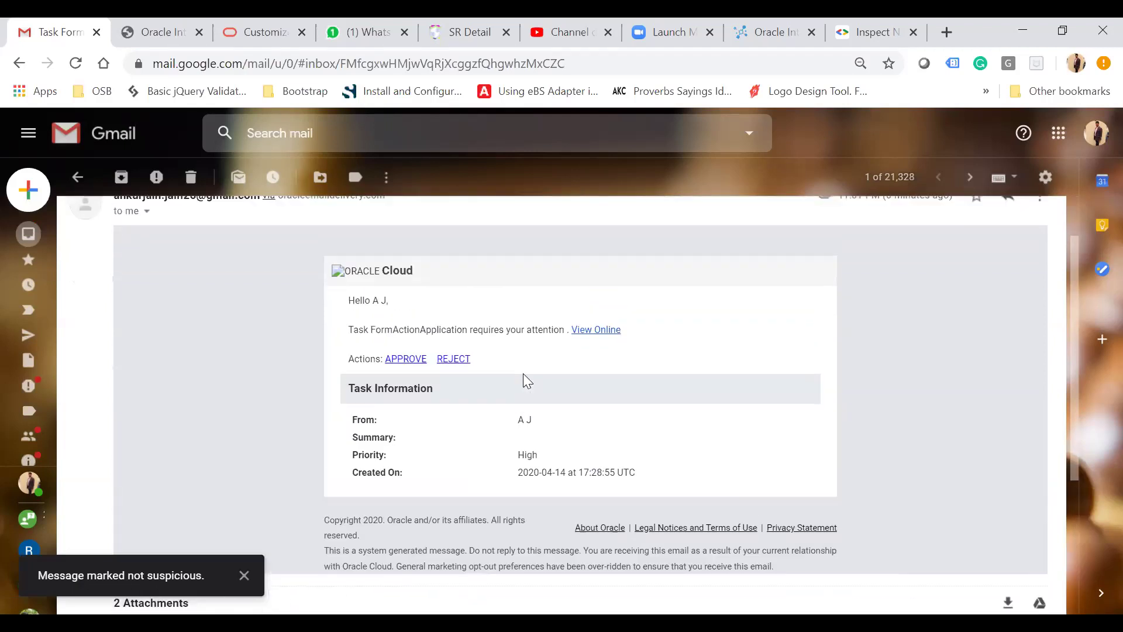
{"action": "left_click", "coordinate": [410, 364]}
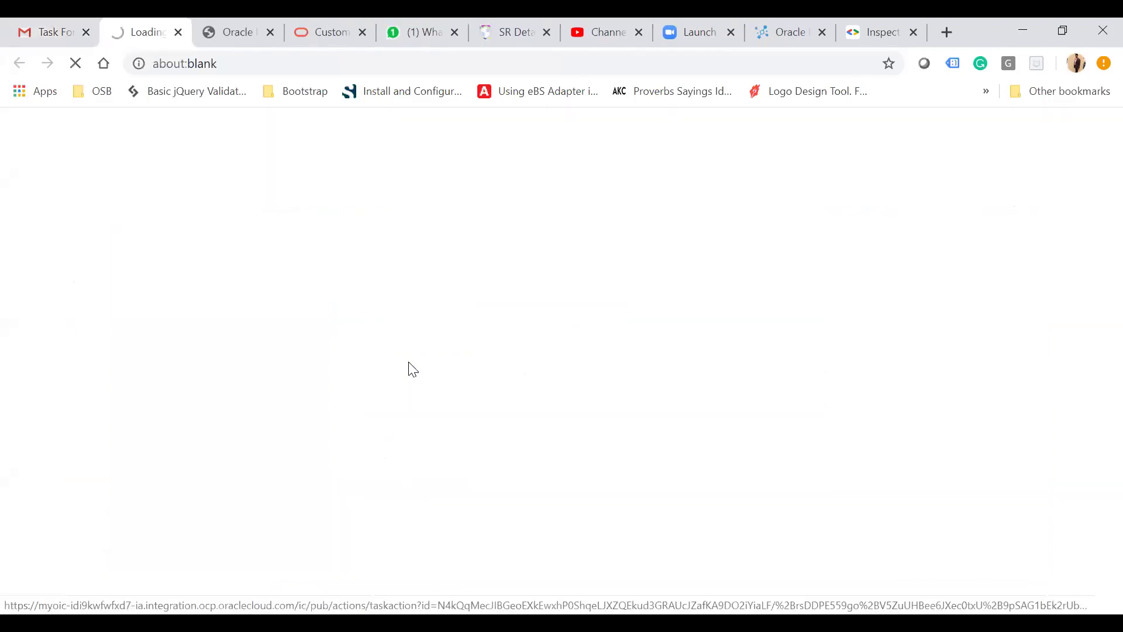